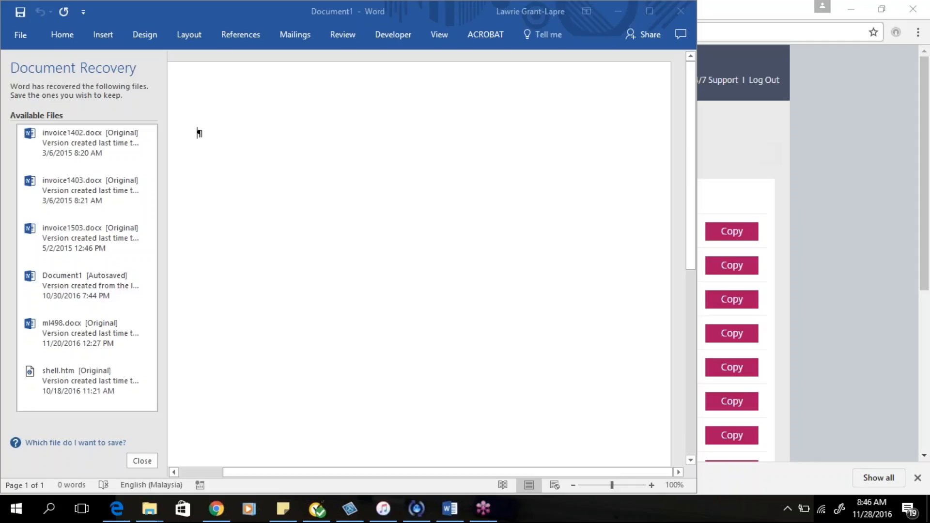
# - Open the recent document Text1.rtf from the Downloads folder
pyautogui.click(20, 33)
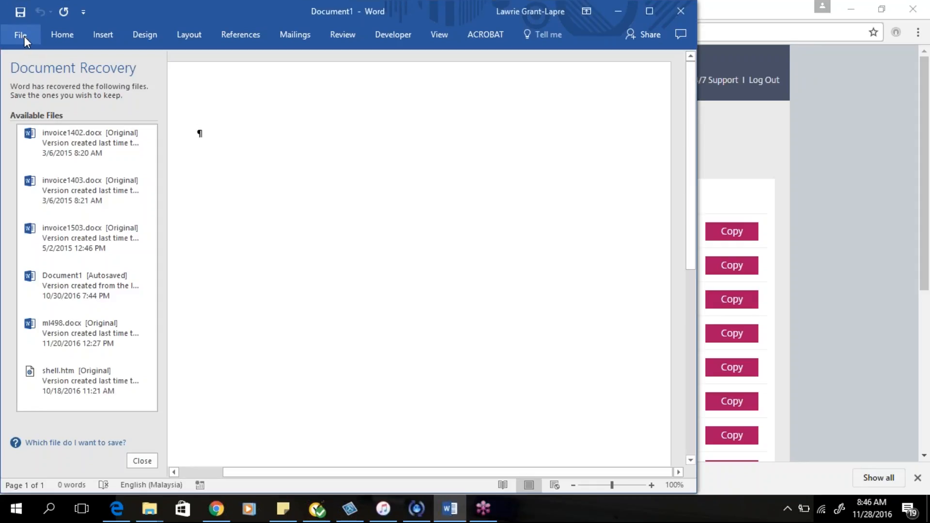
pyautogui.click(24, 36)
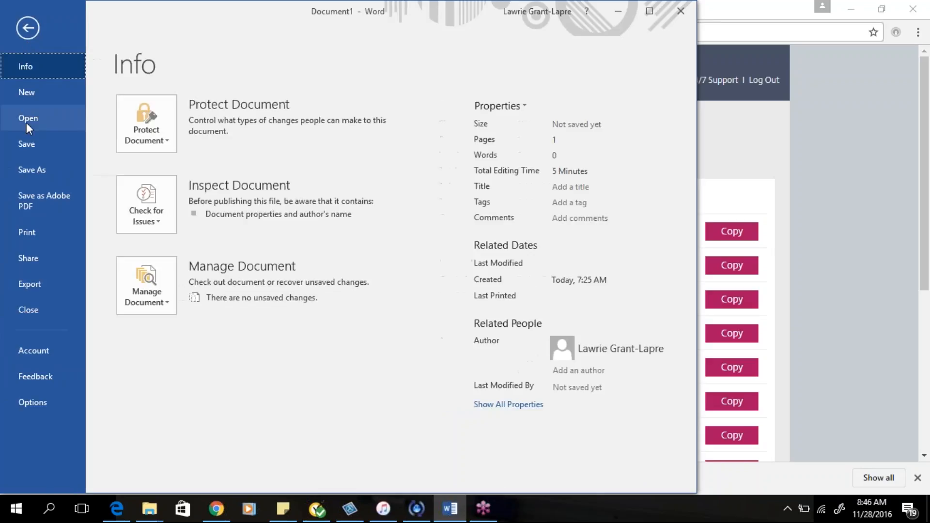
pyautogui.click(27, 123)
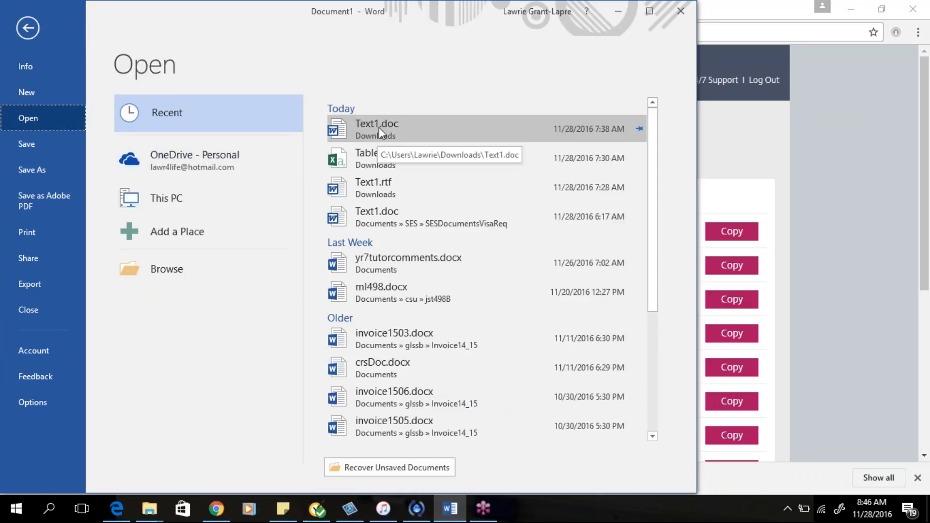
pyautogui.click(373, 184)
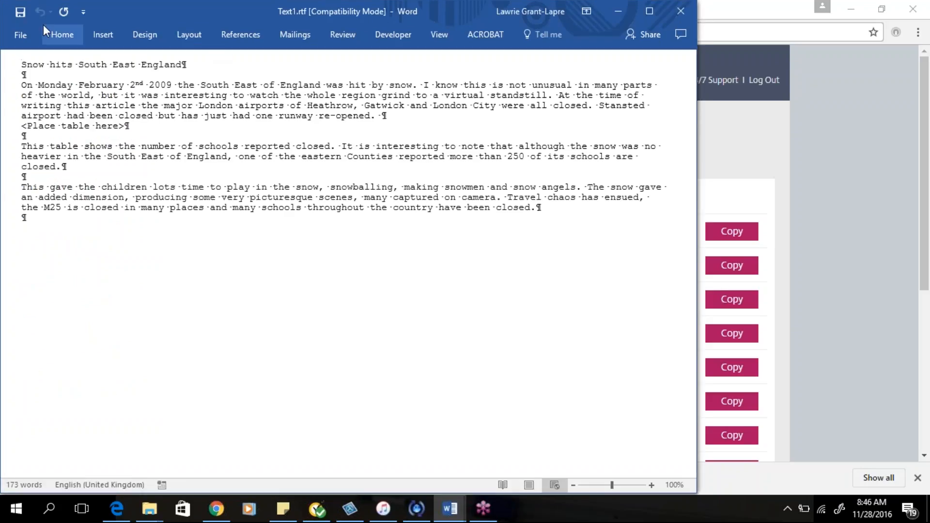
# - Save the document as Text1 in Word 97-2003 Document (*.doc) format in Downloads, replacing the existing file
pyautogui.click(27, 35)
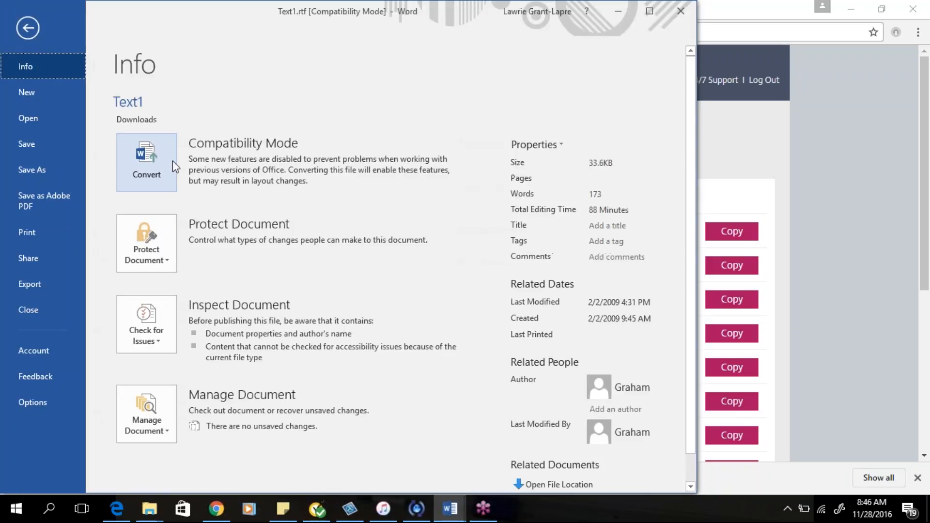
pyautogui.click(25, 174)
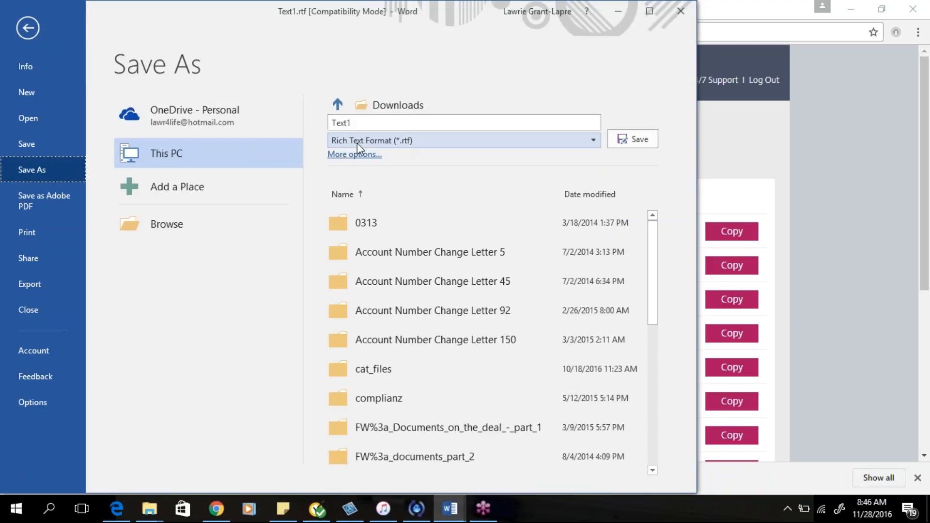
pyautogui.click(592, 142)
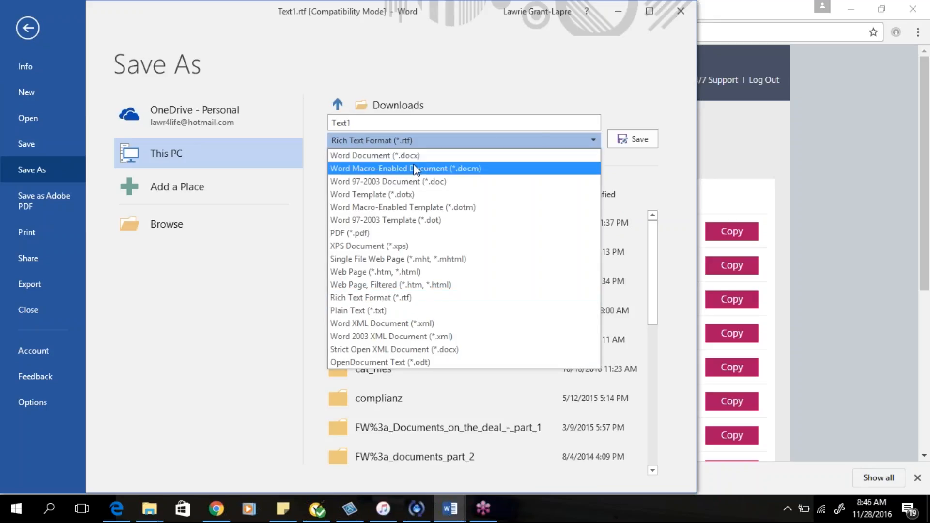
pyautogui.press('Escape')
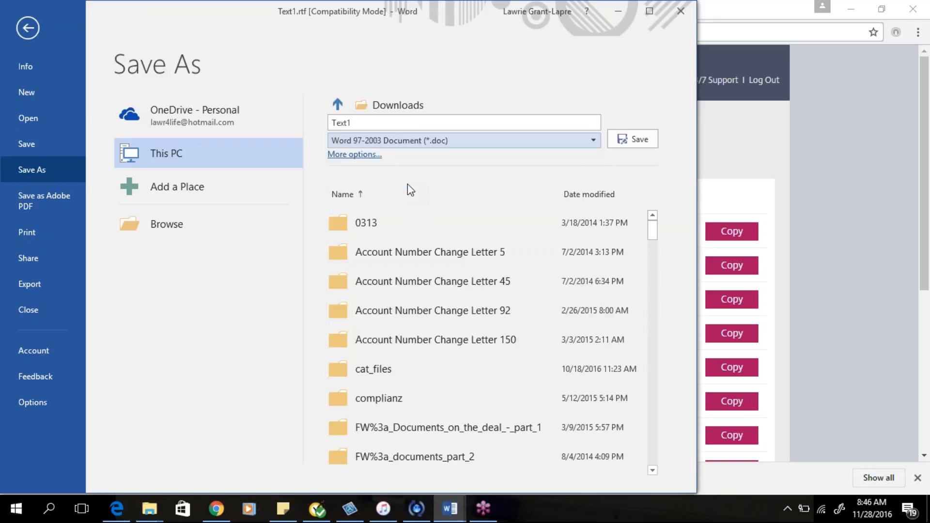
pyautogui.click(622, 142)
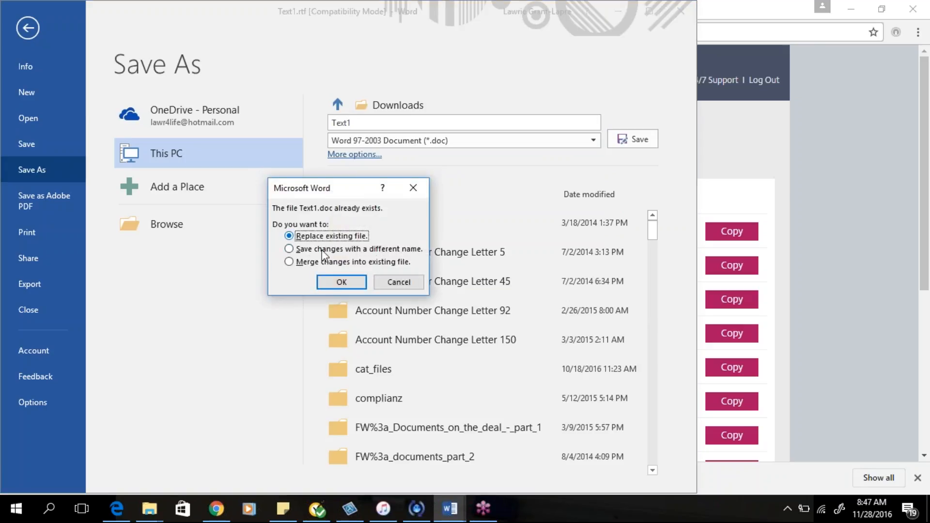
pyautogui.click(337, 283)
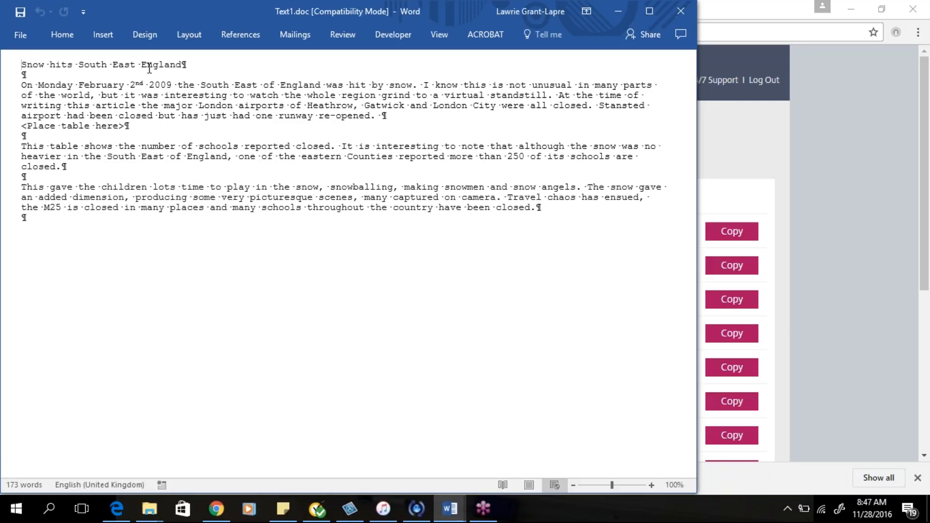
# - Open the recent file Table1.csv from the Downloads folder
pyautogui.click(22, 36)
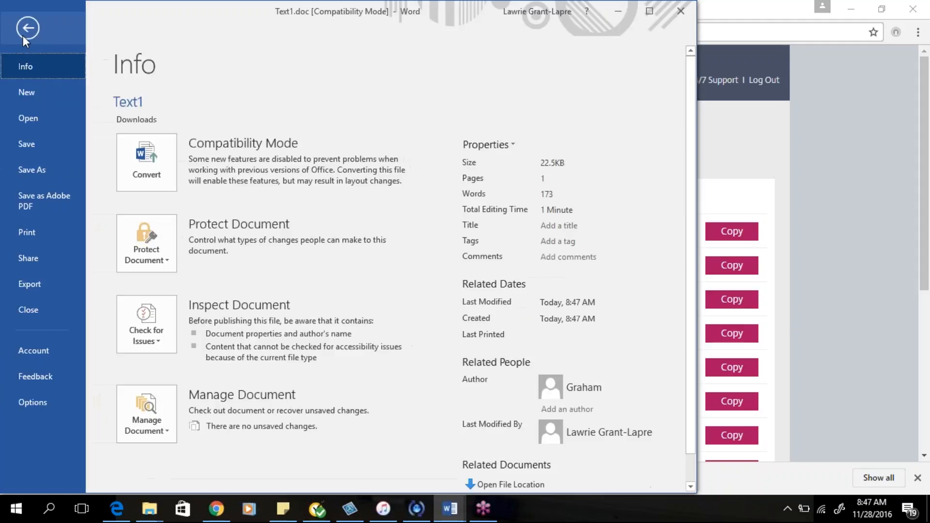
pyautogui.click(24, 117)
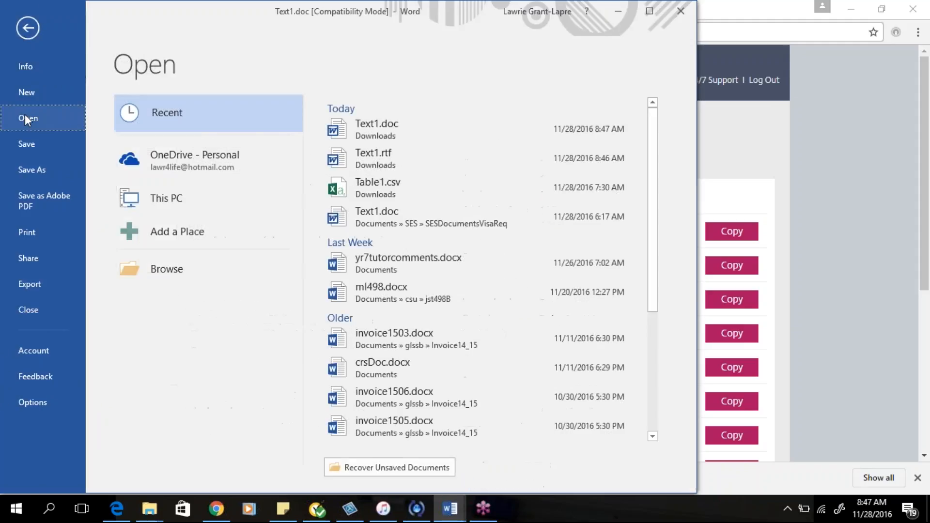
pyautogui.click(368, 190)
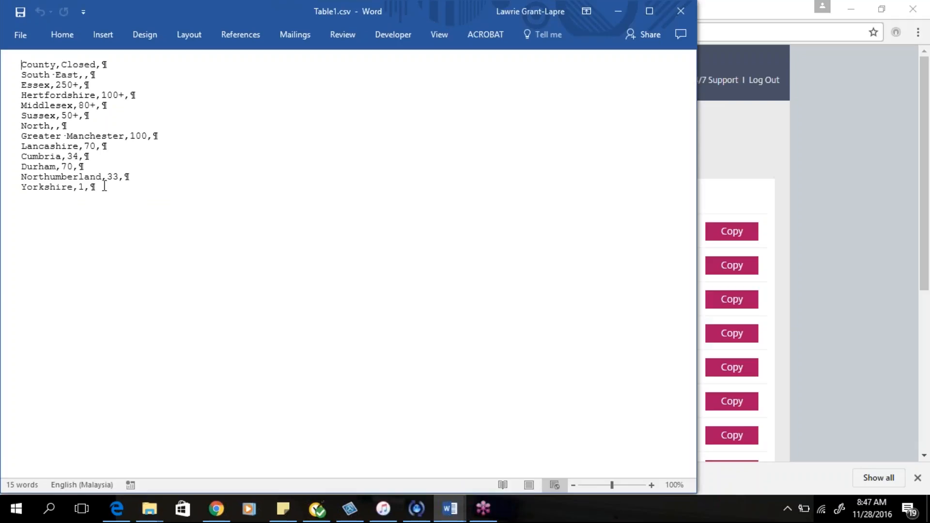
# - Convert all the comma-separated county text into a table with 3 columns, separating text at commas
pyautogui.moveTo(104, 188); pyautogui.dragTo(24, 69)
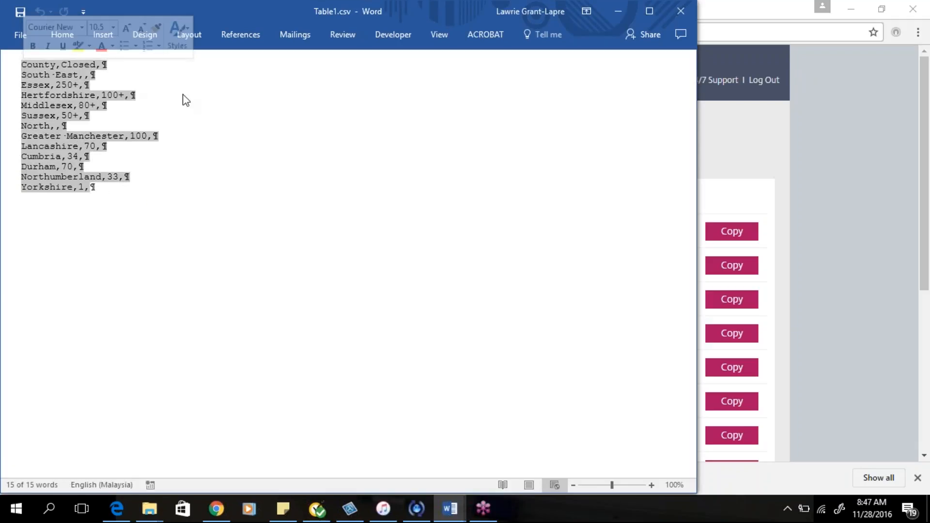
pyautogui.click(102, 35)
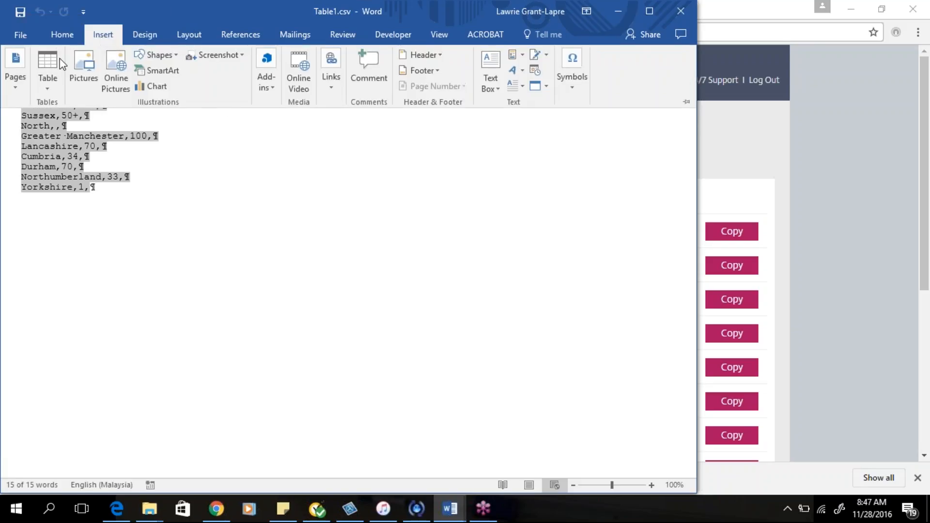
pyautogui.click(48, 87)
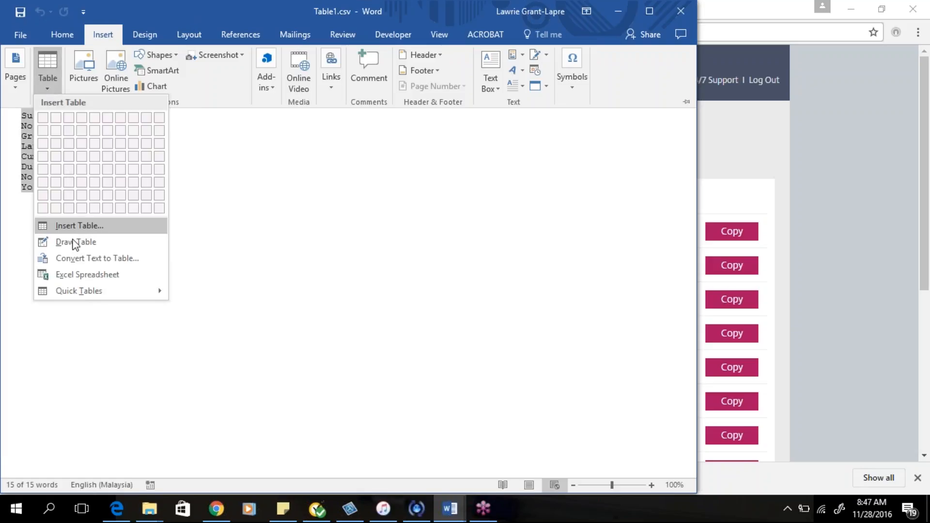
pyautogui.click(98, 258)
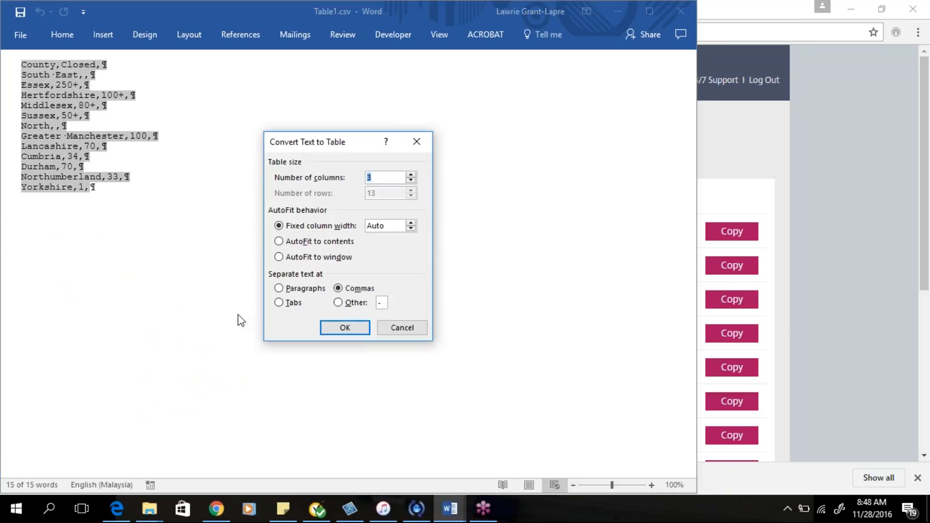
pyautogui.click(345, 330)
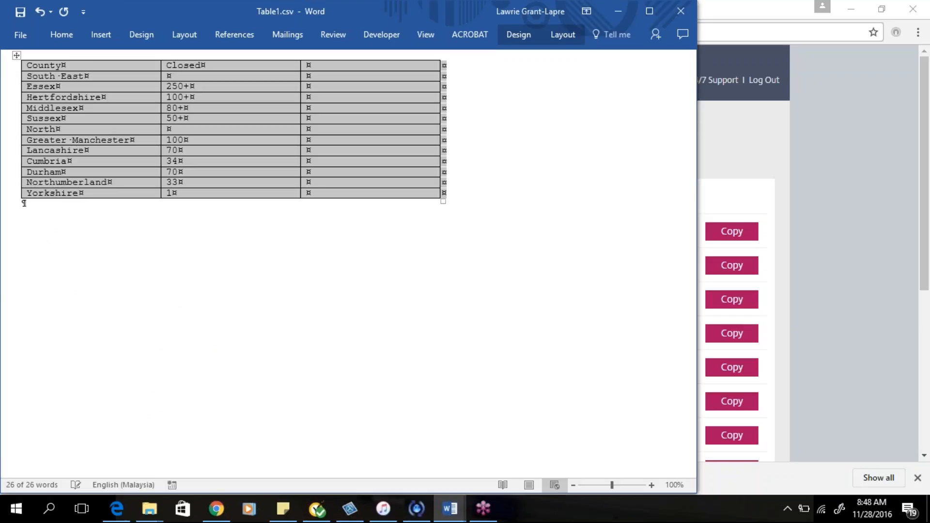
# - Delete the entire empty third column of the county table
pyautogui.click(757, 28)
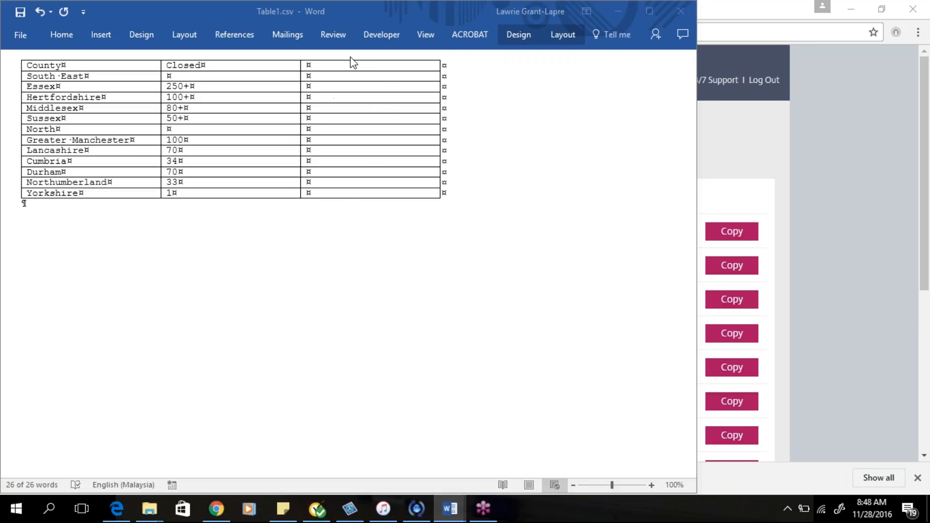
pyautogui.click(345, 114)
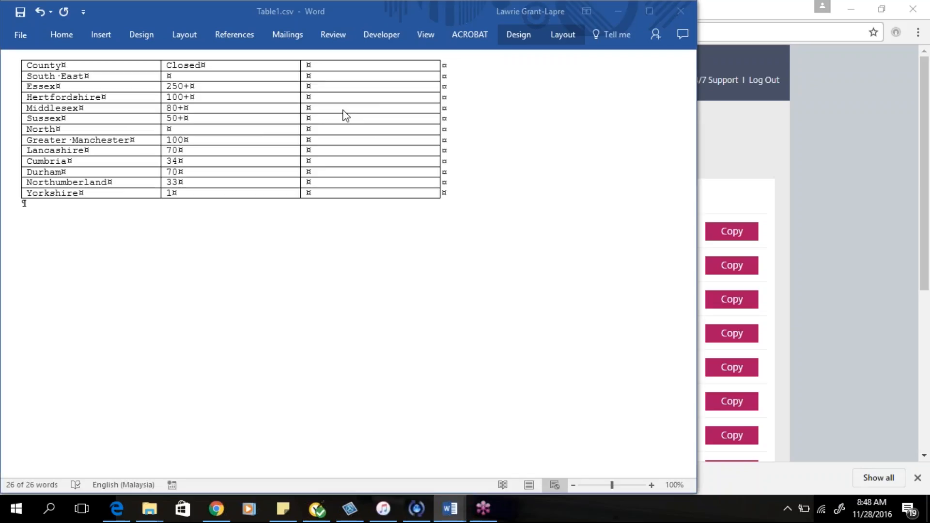
pyautogui.hotkey('ctrl', 'a')
pyautogui.click(342, 109)
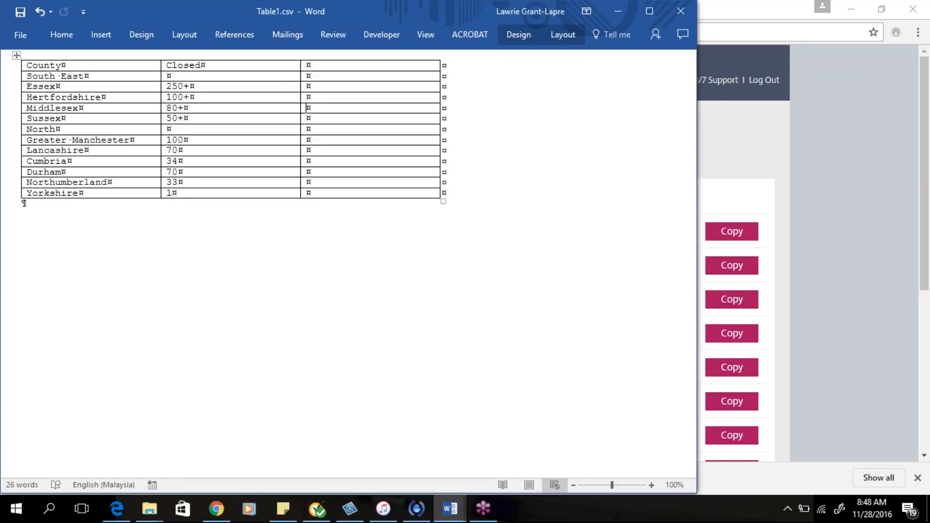
pyautogui.rightClick(324, 109)
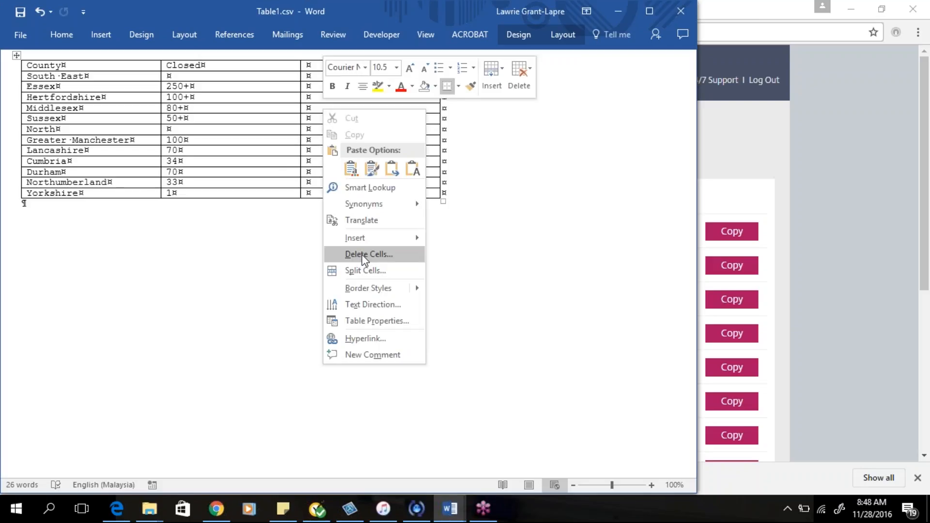
pyautogui.click(362, 254)
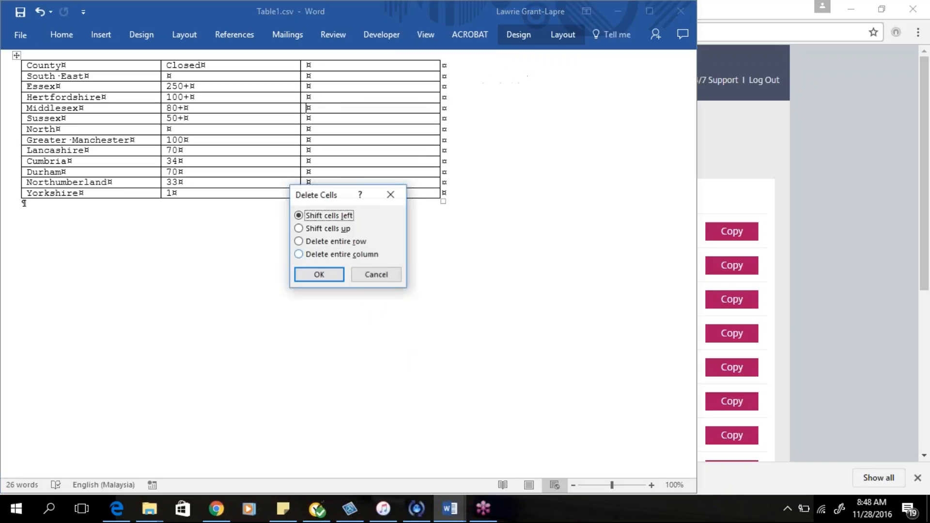
pyautogui.click(300, 255)
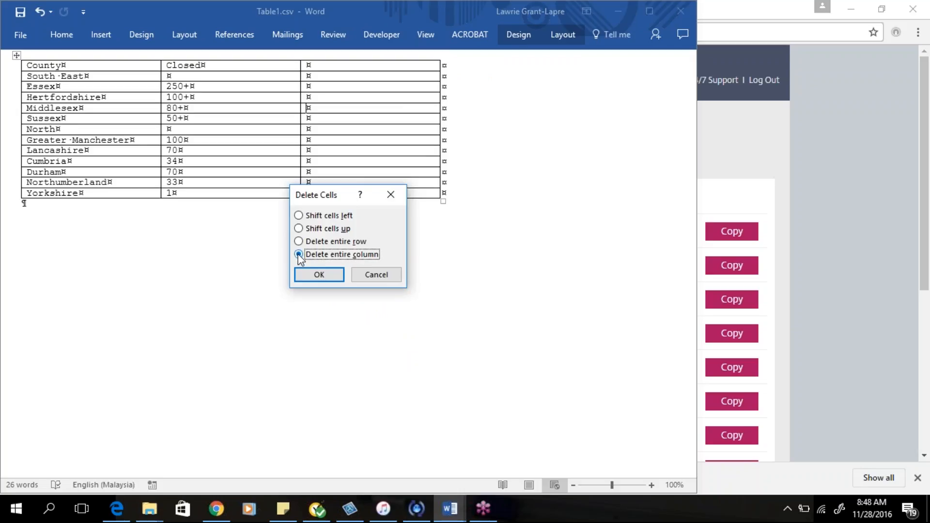
pyautogui.click(314, 276)
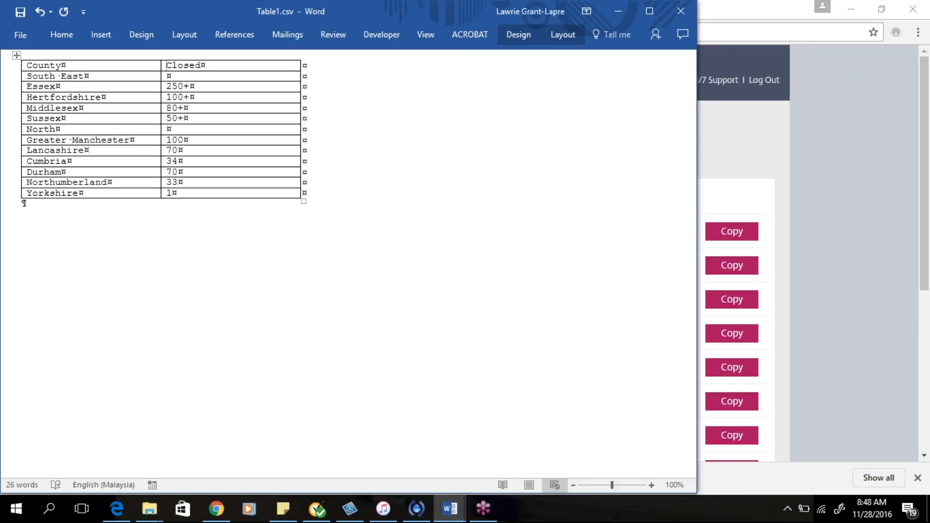
# - Turn the formatting marks off and back on
pyautogui.click(56, 31)
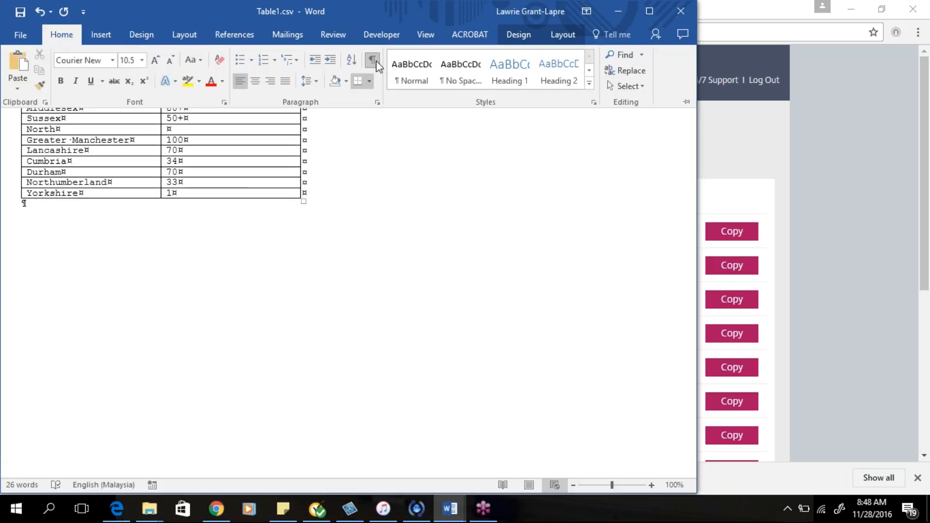
pyautogui.click(376, 60)
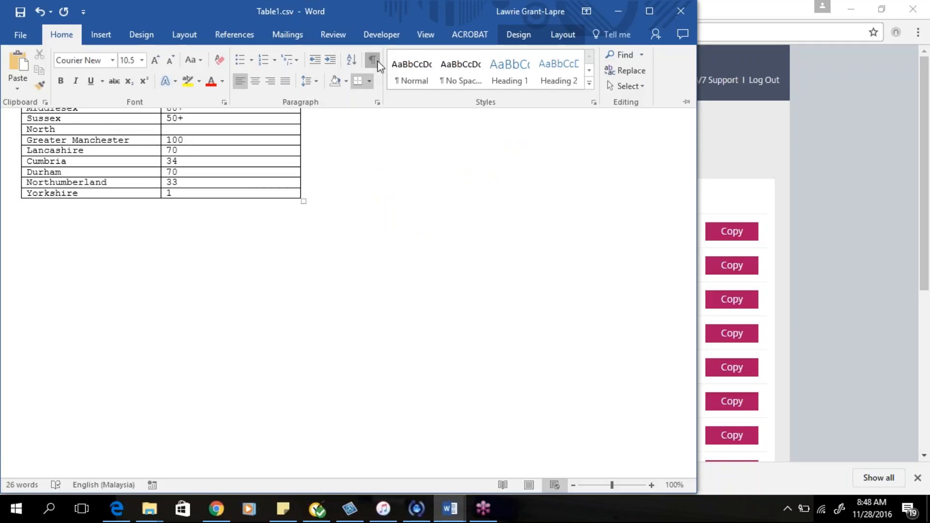
pyautogui.click(377, 60)
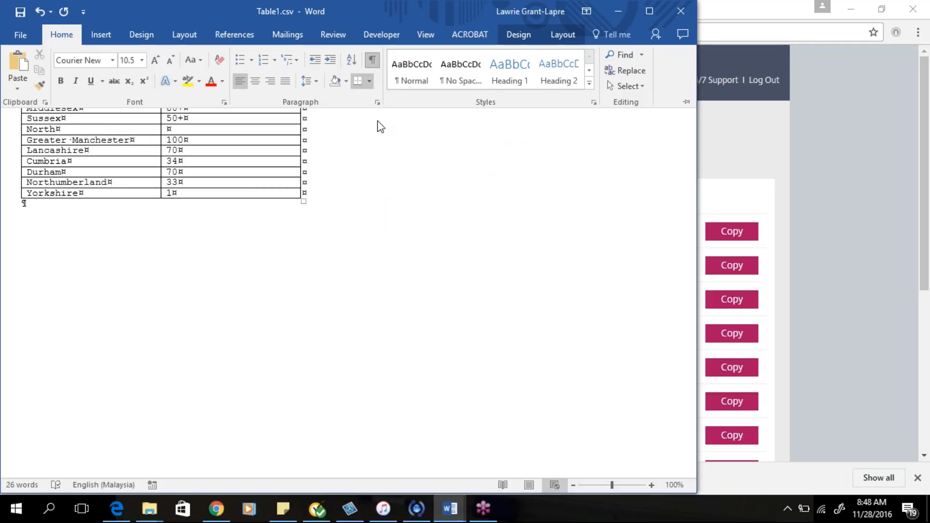
pyautogui.click(367, 254)
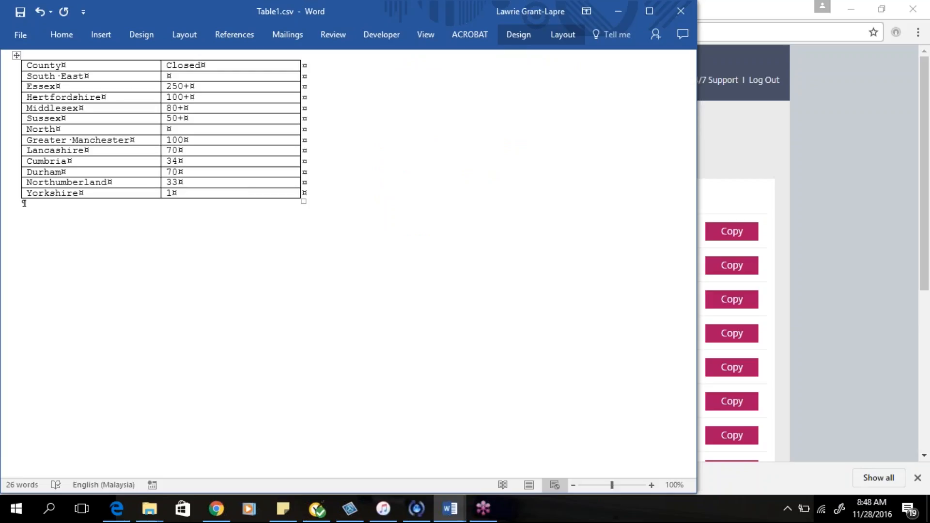
# - Copy the whole two-column County and Closed table
pyautogui.moveTo(314, 198); pyautogui.dragTo(22, 57)
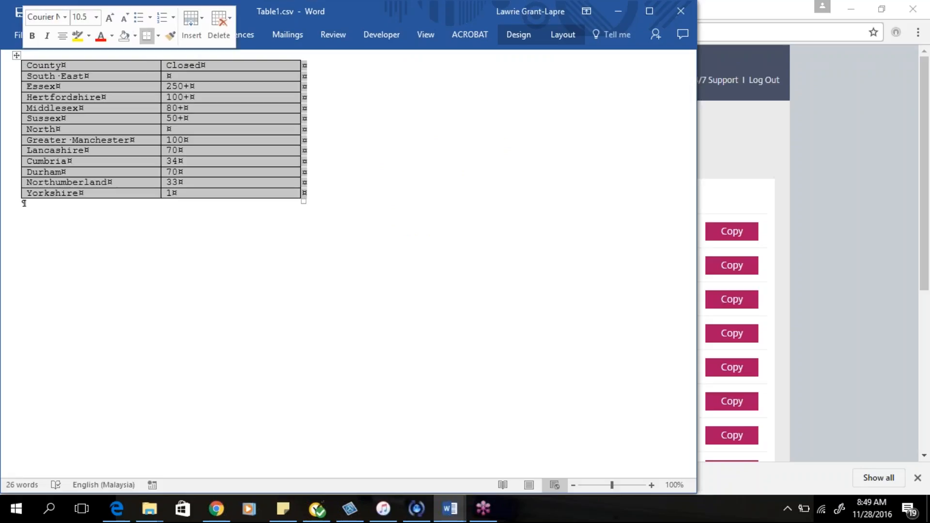
pyautogui.rightClick(121, 102)
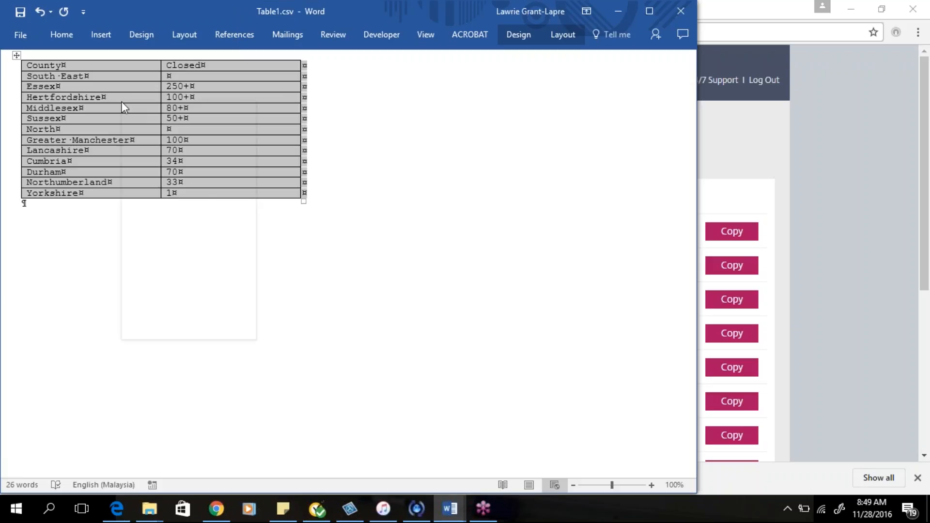
pyautogui.click(150, 127)
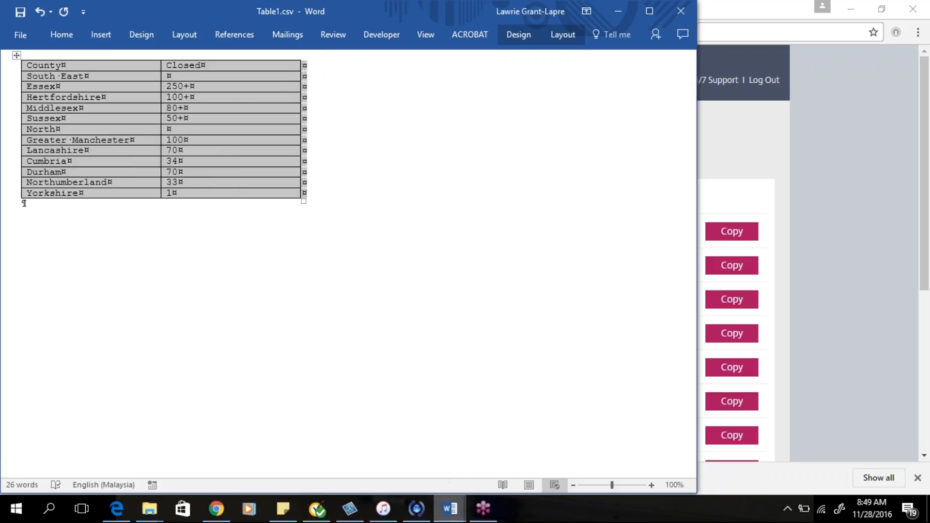
# - Switch to Text1.doc, replace the "<Place table here>" placeholder with the copied table, and add a blank line above it
pyautogui.moveTo(450, 508)
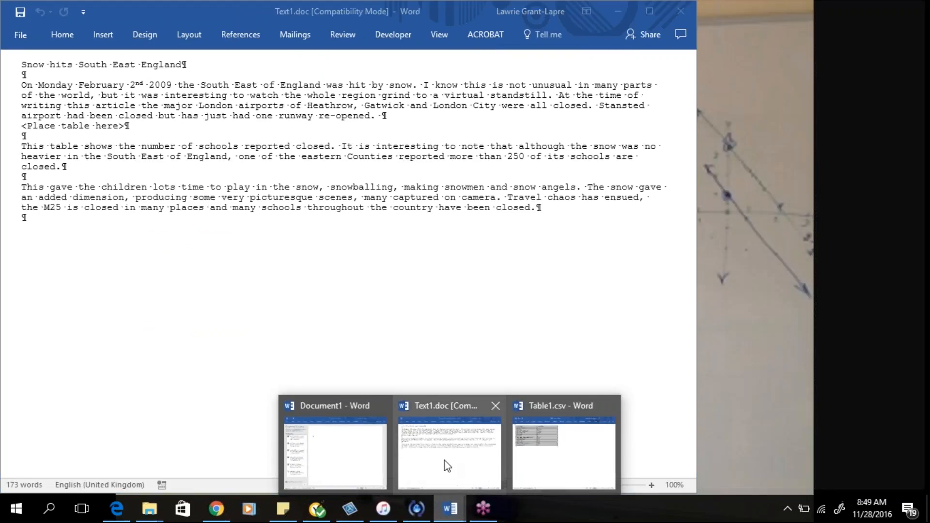
pyautogui.click(444, 460)
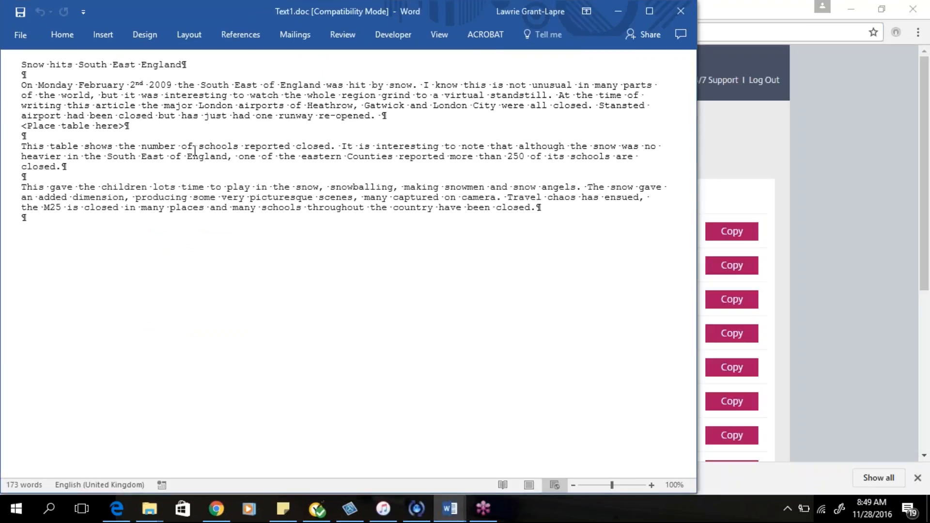
pyautogui.moveTo(127, 127); pyautogui.dragTo(21, 129)
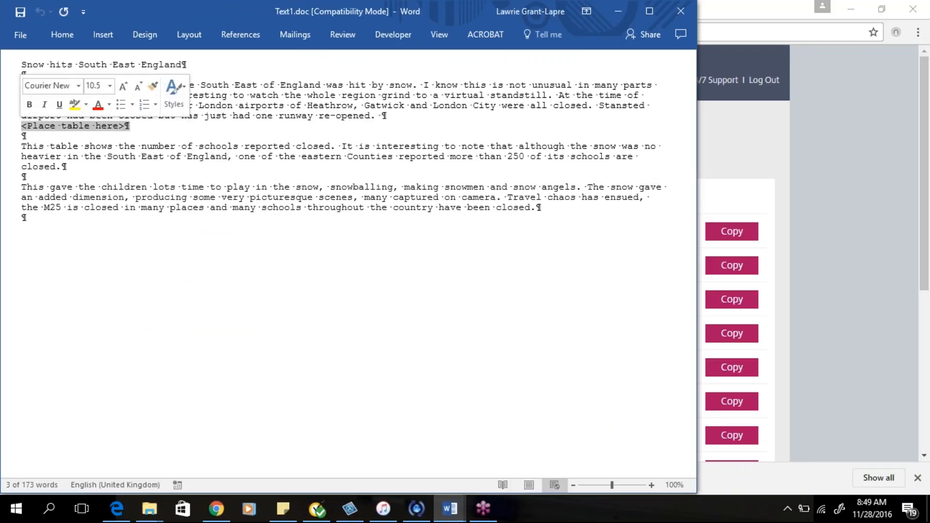
pyautogui.rightClick(22, 127)
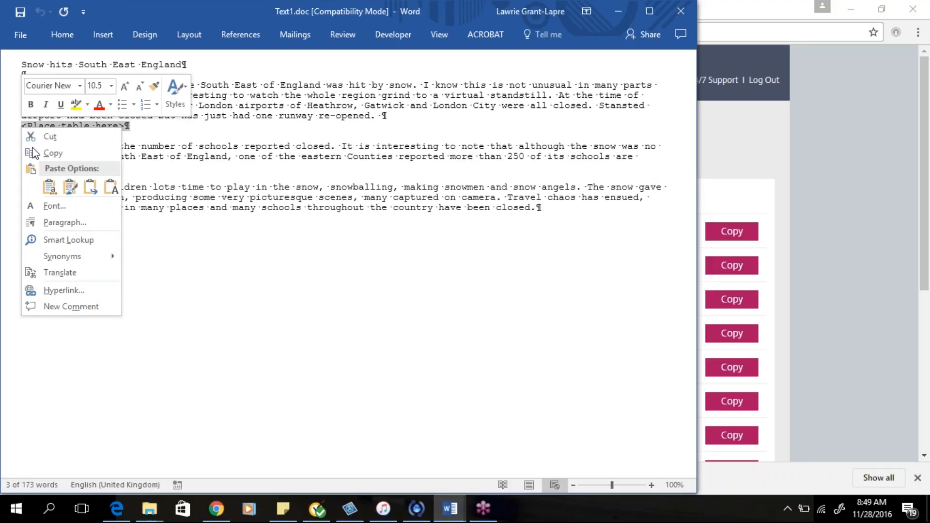
pyautogui.click(49, 188)
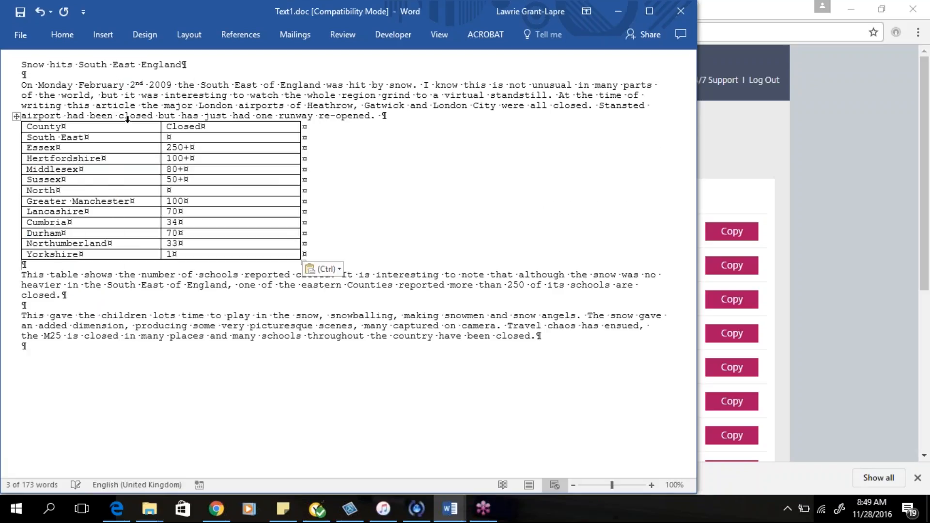
pyautogui.click(394, 115)
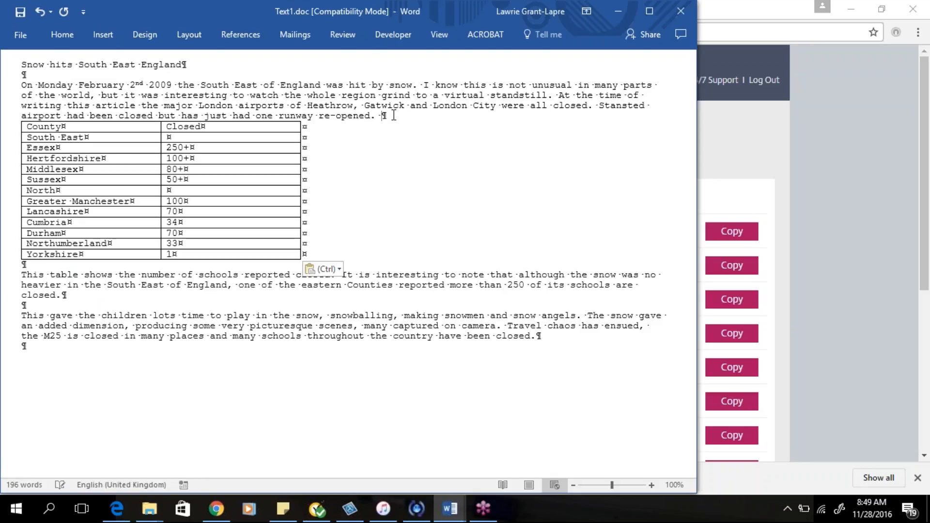
pyautogui.press('Return')
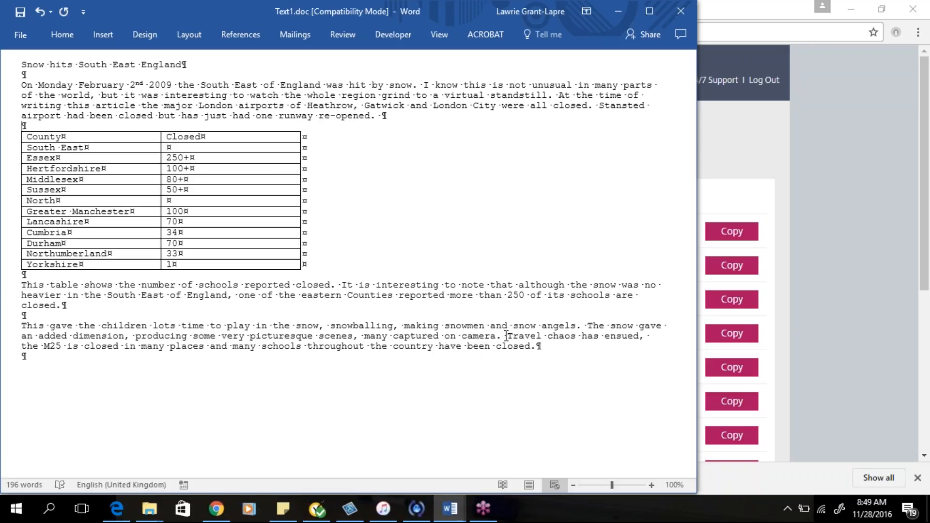
# - Try moving the sentence beginning "Travel chaos has ensued" from the last paragraph to the end of the first, and undo the move
pyautogui.moveTo(504, 336)
pyautogui.mouseDown()
pyautogui.moveTo(539, 346)
pyautogui.moveTo(509, 335)
pyautogui.mouseUp()
pyautogui.click(536, 346)
pyautogui.click(555, 363)
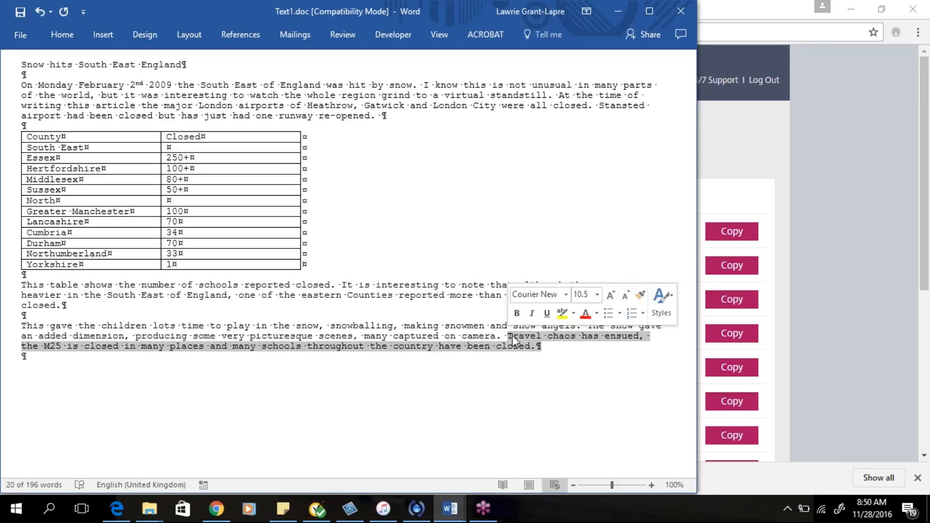
pyautogui.moveTo(516, 335); pyautogui.dragTo(383, 117)
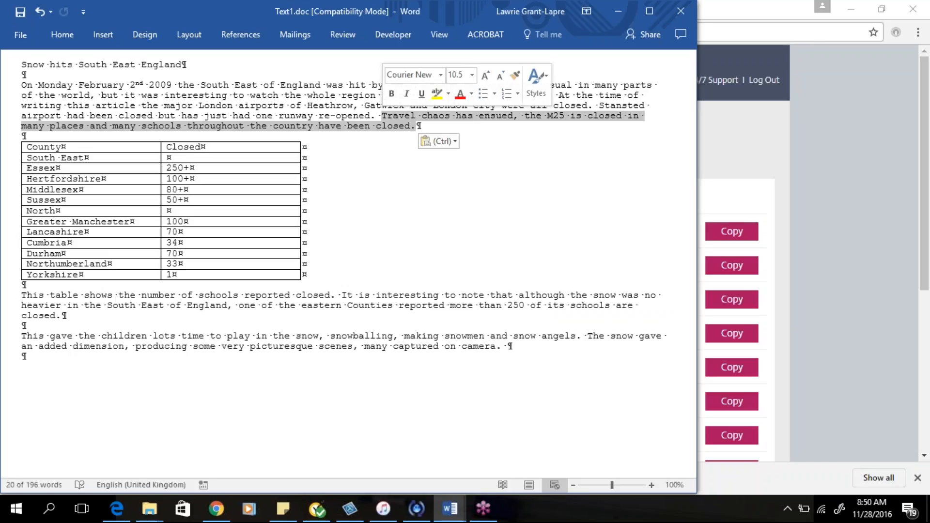
pyautogui.click(303, 179)
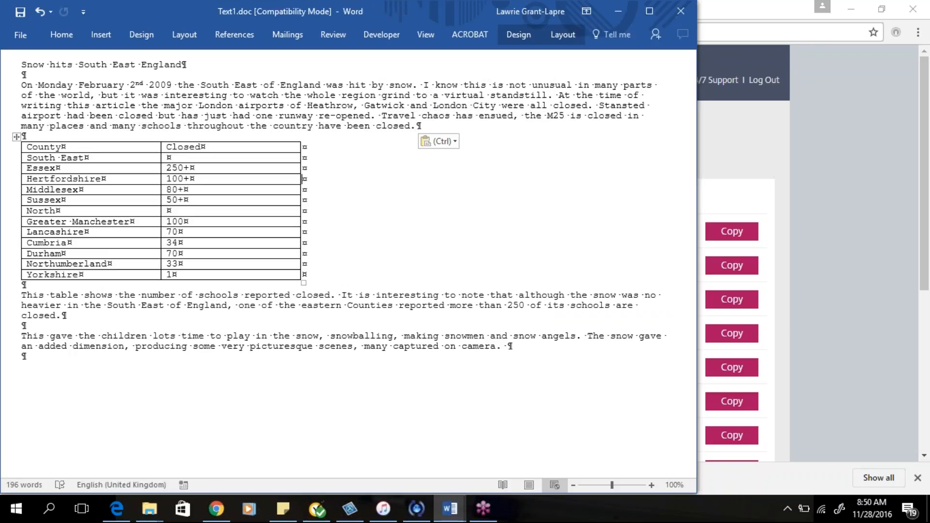
pyautogui.click(40, 13)
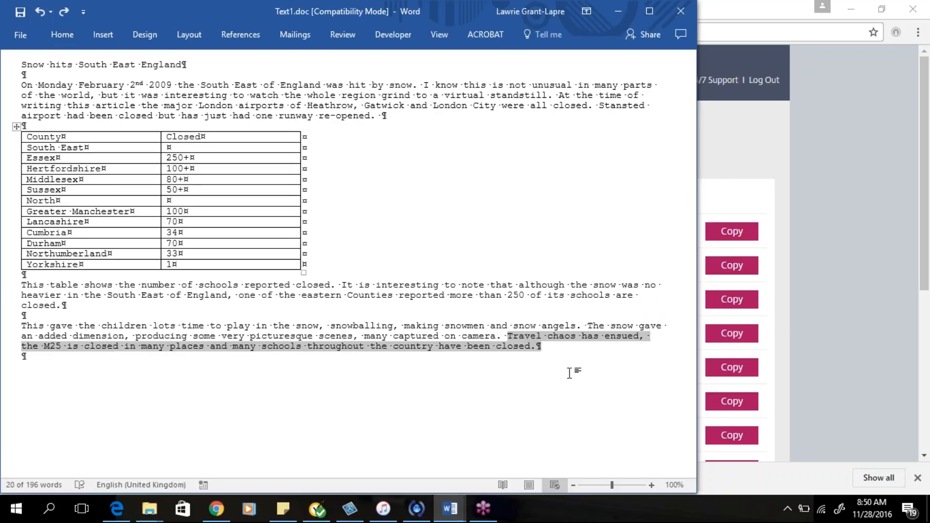
# - Copy the sentence beginning "Travel chaos has ensued" and paste it at the end of the first paragraph with its source formatting
pyautogui.rightClick(514, 337)
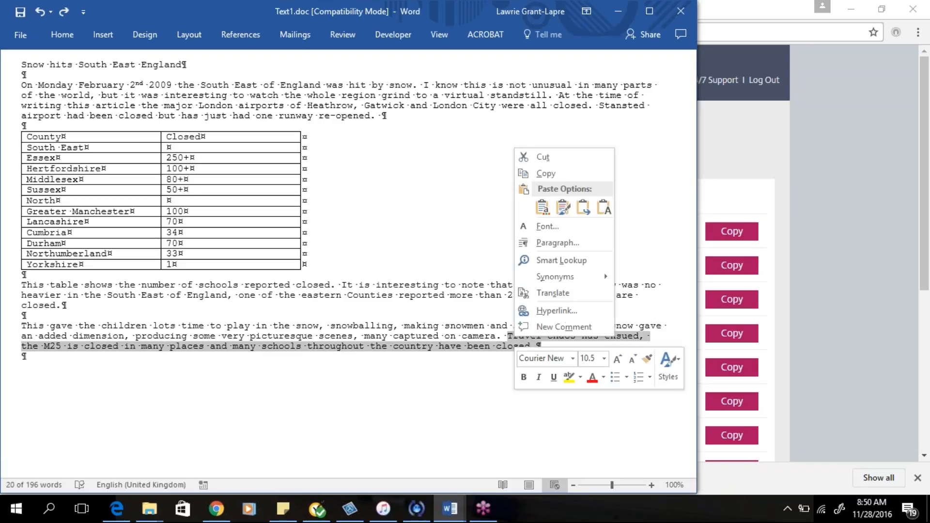
pyautogui.click(546, 173)
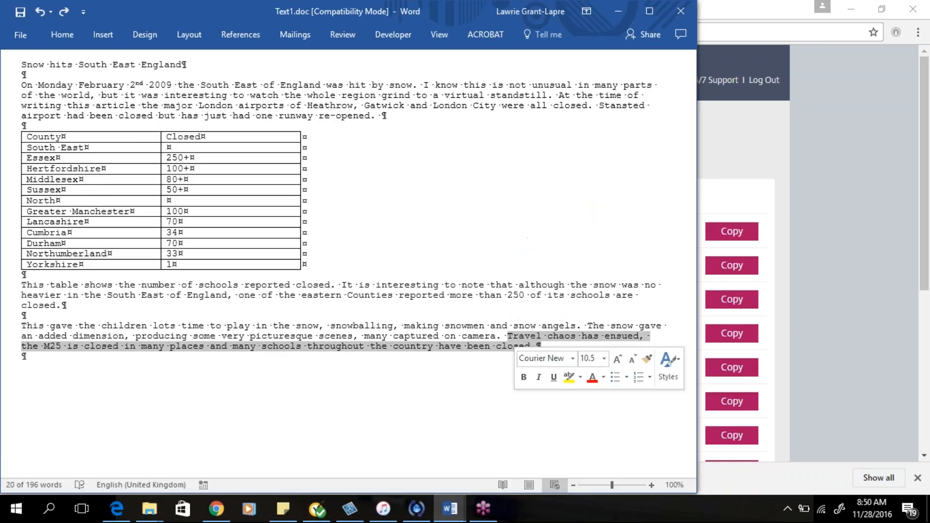
pyautogui.click(383, 115)
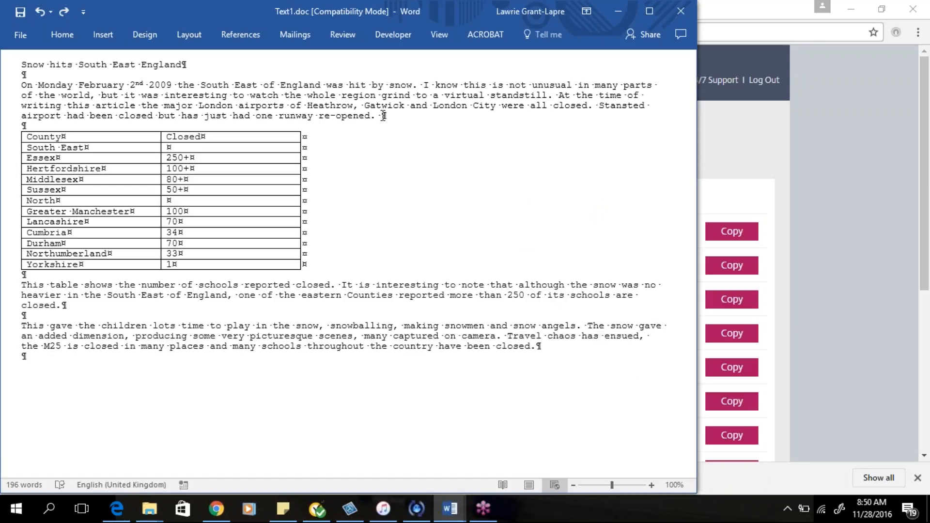
pyautogui.rightClick(383, 115)
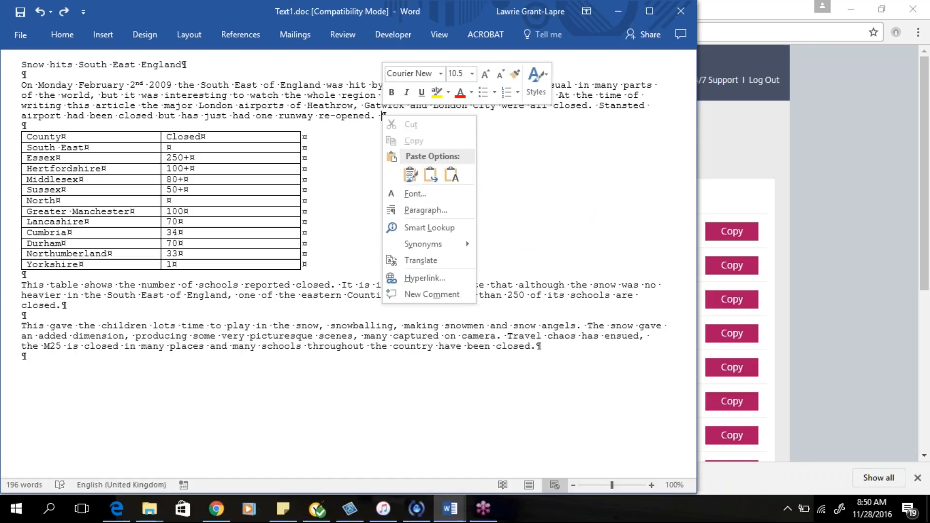
pyautogui.click(412, 175)
pyautogui.click(411, 175)
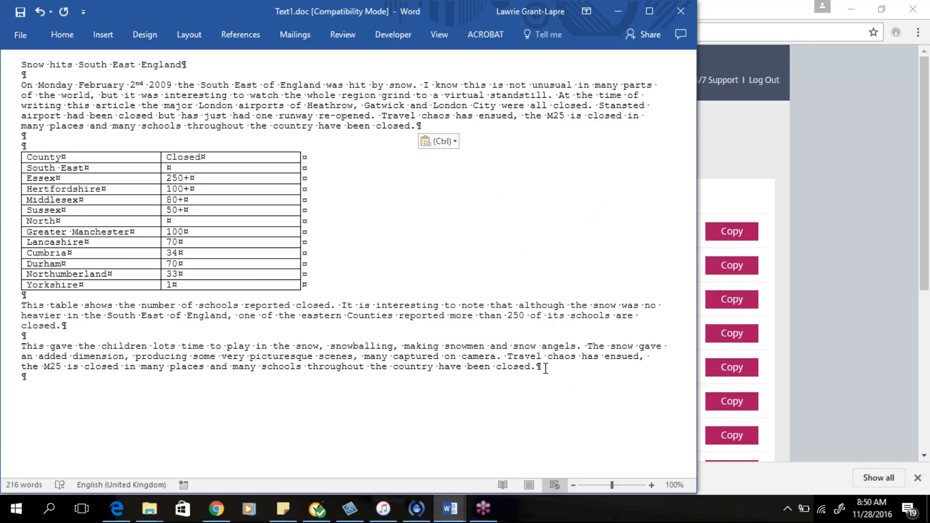
# - Delete the original "Travel chaos has ensued" sentence with its preceding space from the last paragraph, and remove the extra blank line above the table
pyautogui.moveTo(542, 369); pyautogui.dragTo(511, 358)
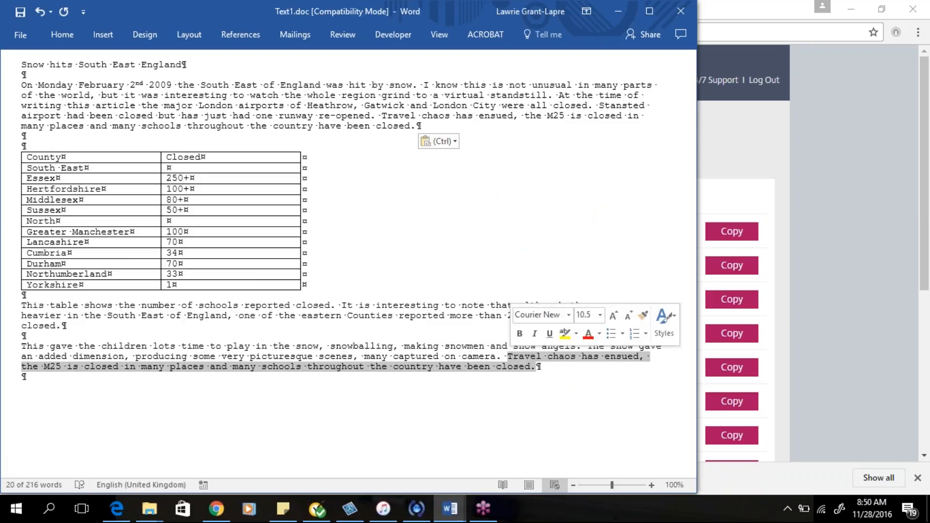
pyautogui.press('Delete')
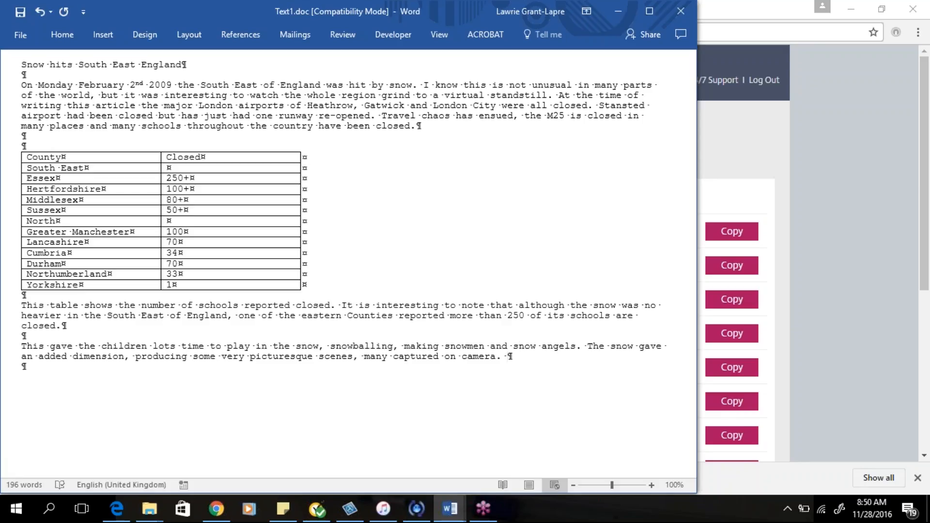
pyautogui.press('BackSpace')
pyautogui.click(36, 134)
pyautogui.press('BackSpace')
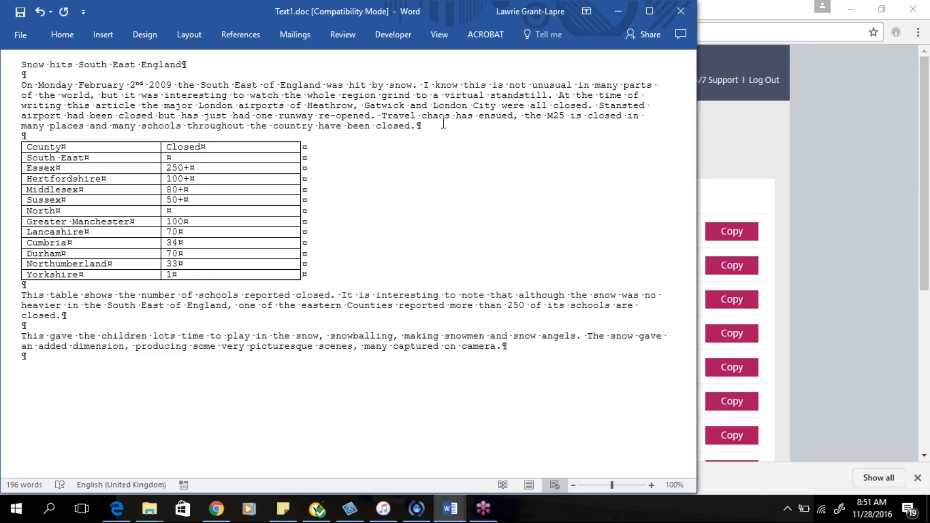
# - Add the heading "School closure" between the first paragraph and the table, with a blank line before it and a new line after it
pyautogui.click(418, 127)
pyautogui.press('Return')
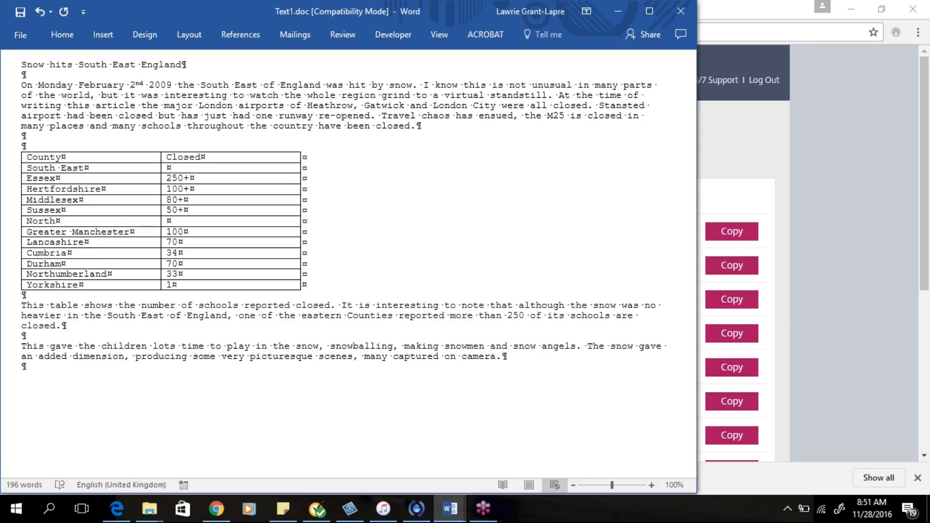
pyautogui.write('S')
pyautogui.press('BackSpace')
pyautogui.press('Return')
pyautogui.write('S')
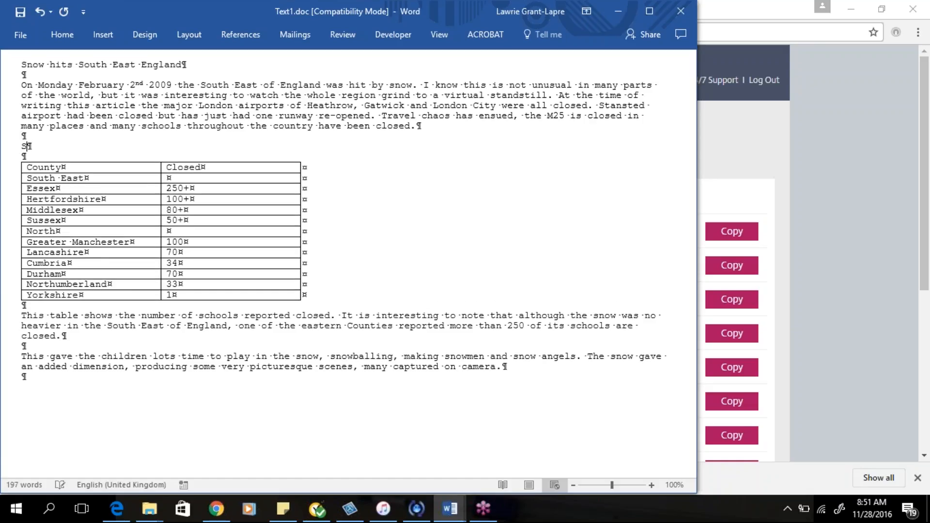
pyautogui.write('chool closure')
pyautogui.press('Return')
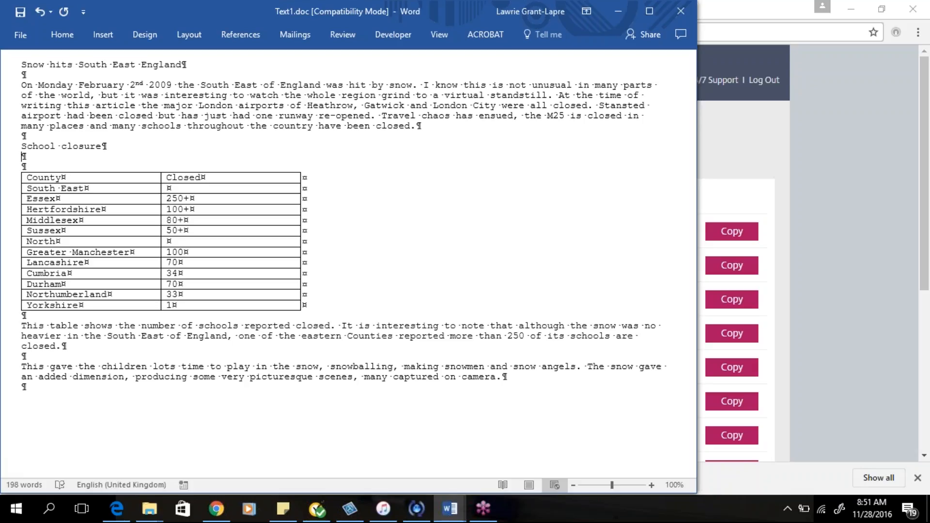
# - Under the heading, write "The dramatic change in the weather has meant that a number of areas are experiencing transport problems."
pyautogui.write('The dr')
pyautogui.write('amaya')
pyautogui.press('BackSpace')
pyautogui.press('BackSpace')
pyautogui.write('tic change ')
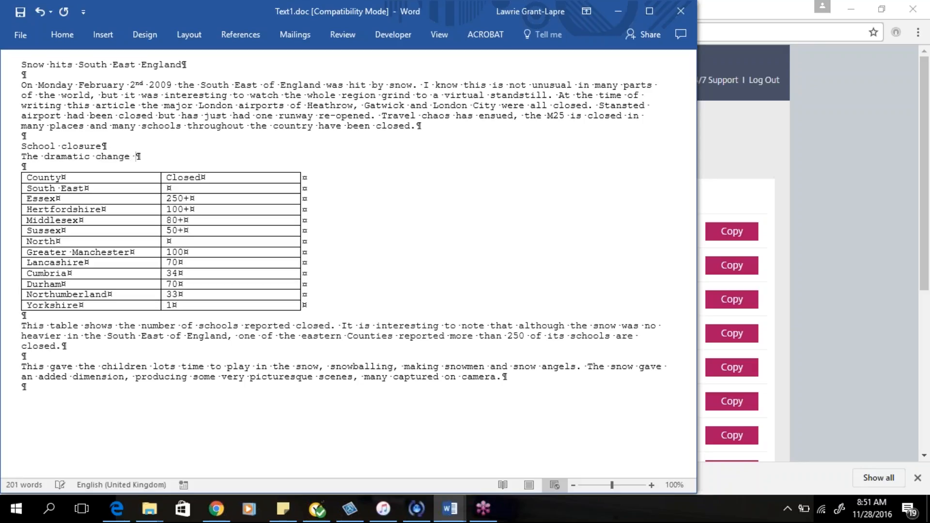
pyautogui.write('in the weather has meant ')
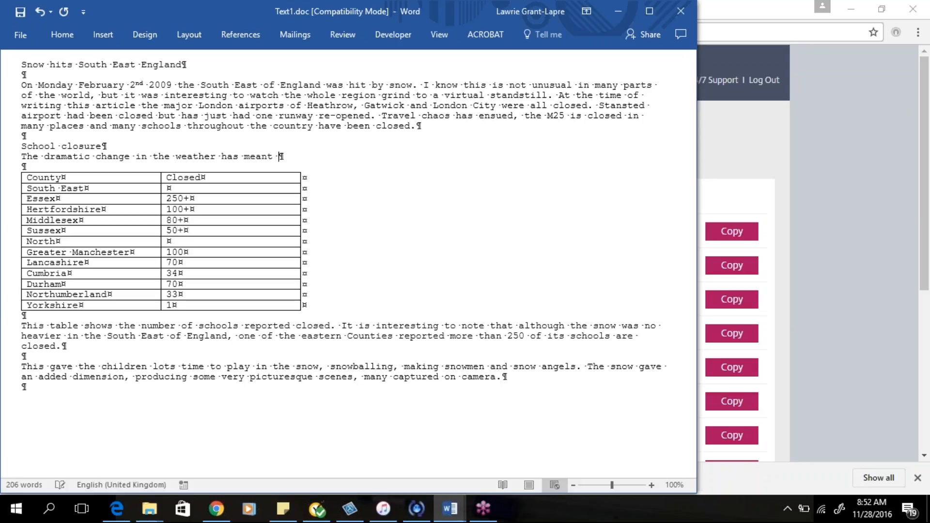
pyautogui.write('that a number ')
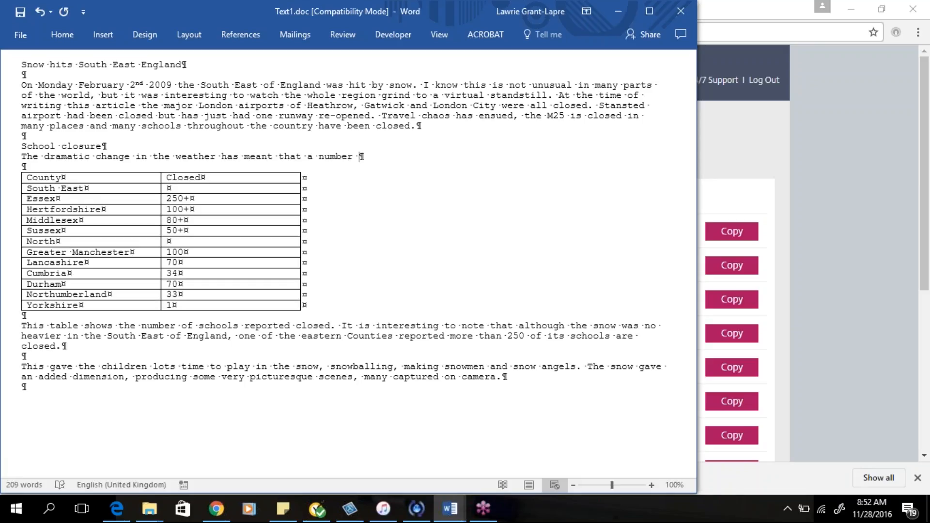
pyautogui.write('of areas are exp')
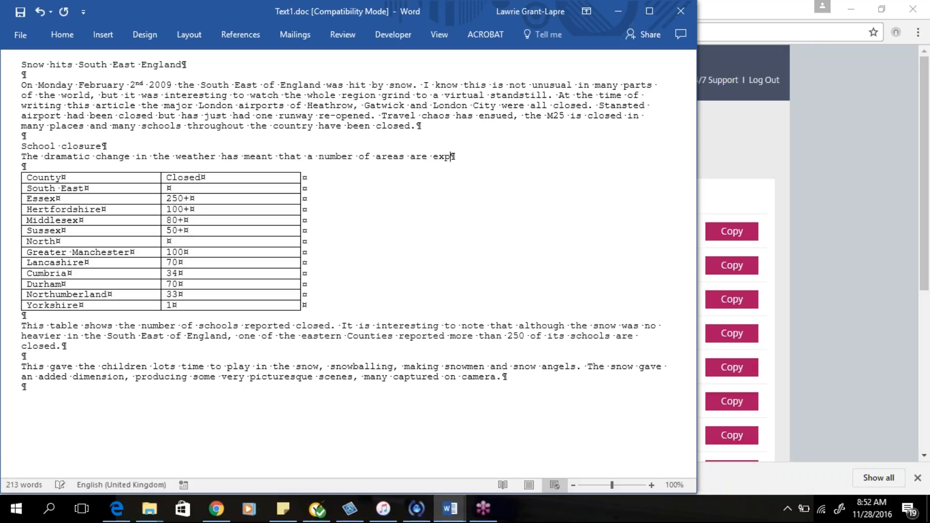
pyautogui.write('eriencing trans')
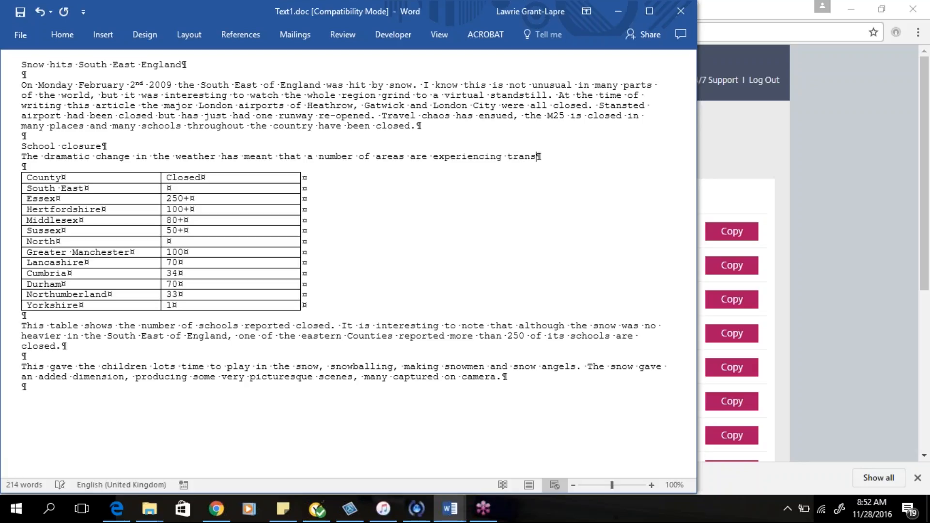
pyautogui.write('port problems.')
# - Continue the new paragraph with "This means that many schools across the country have been closed."
pyautogui.write('This m')
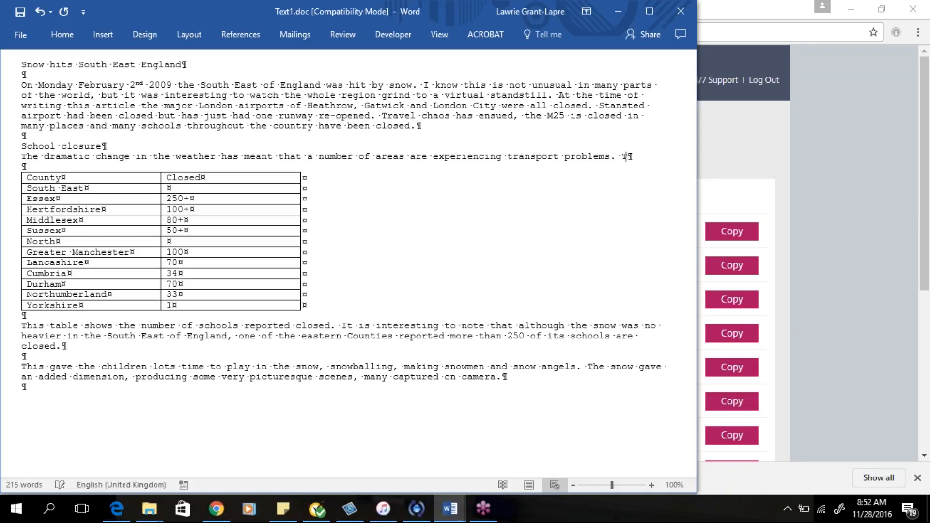
pyautogui.write('eans t')
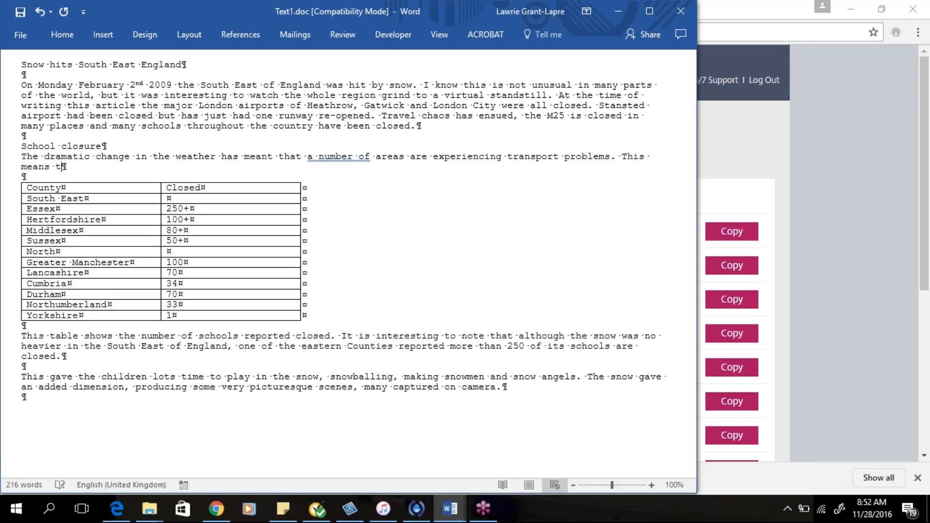
pyautogui.write('hat many schools acr')
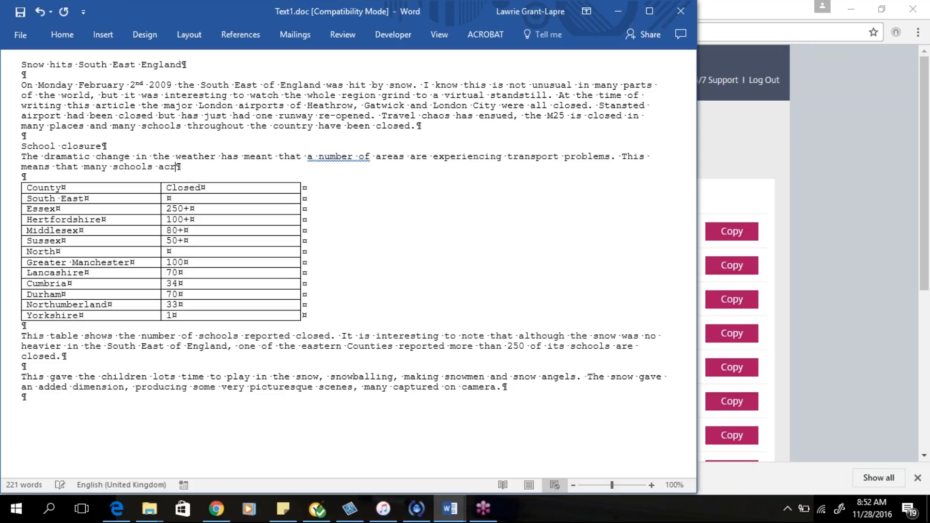
pyautogui.write('oss the country have')
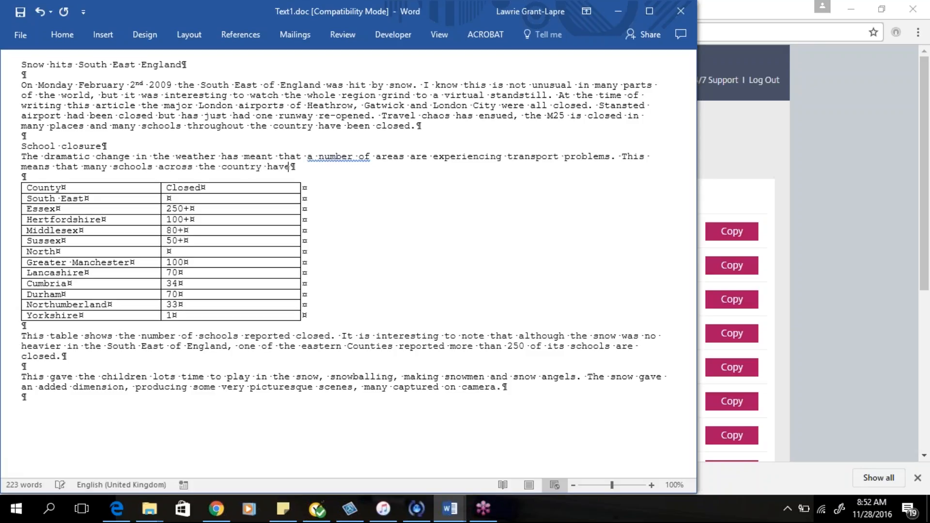
pyautogui.write(' been closed.')
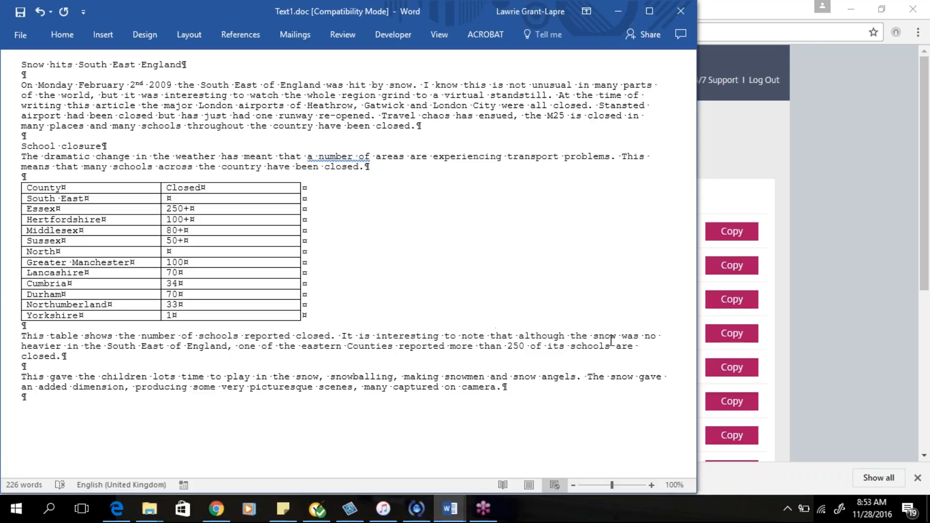
# - In the paragraph below the table, replace "was" with "is" before "no heavier" and insert "has" before "reported more than 250"
pyautogui.moveTo(639, 337); pyautogui.dragTo(625, 341)
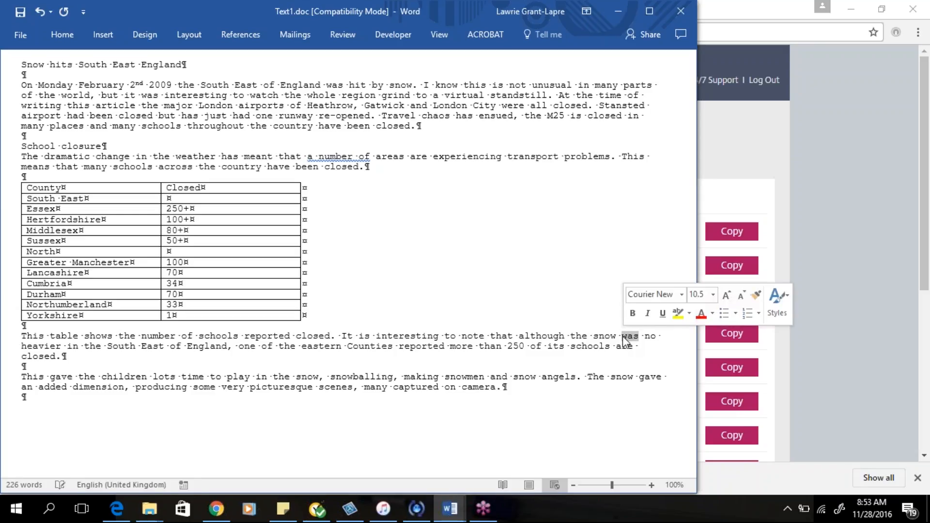
pyautogui.write('is')
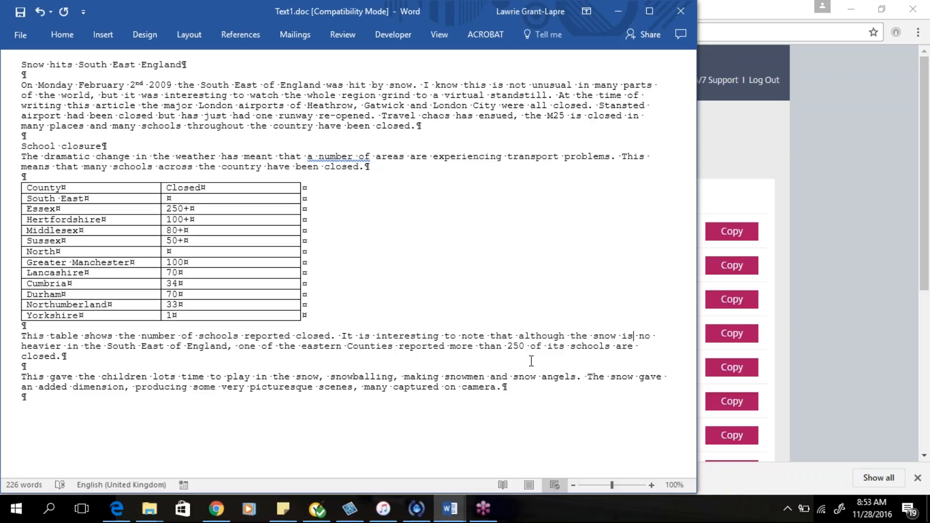
pyautogui.click(398, 346)
pyautogui.write('has')
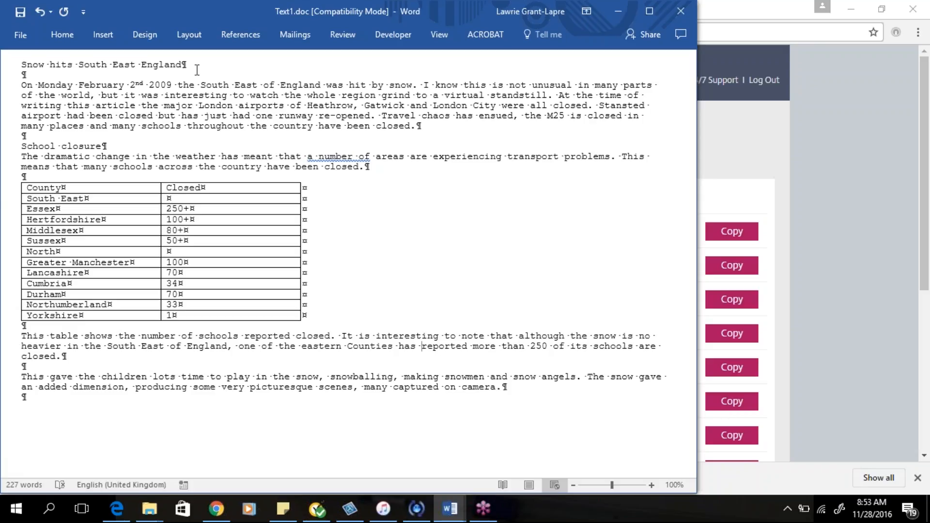
# - Replace the article's title "Snow hits South East England" with "Winter weather forces schools to close"
pyautogui.moveTo(188, 64); pyautogui.dragTo(31, 67)
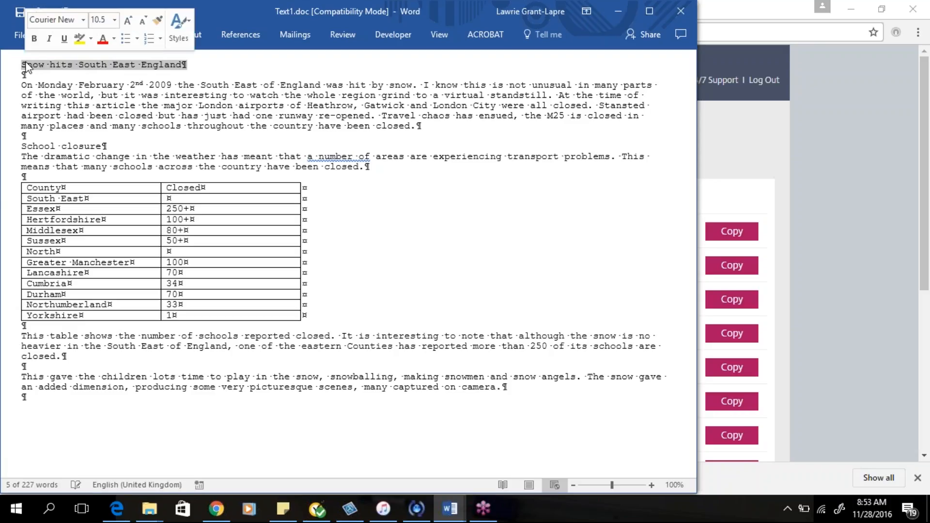
pyautogui.write('Wint')
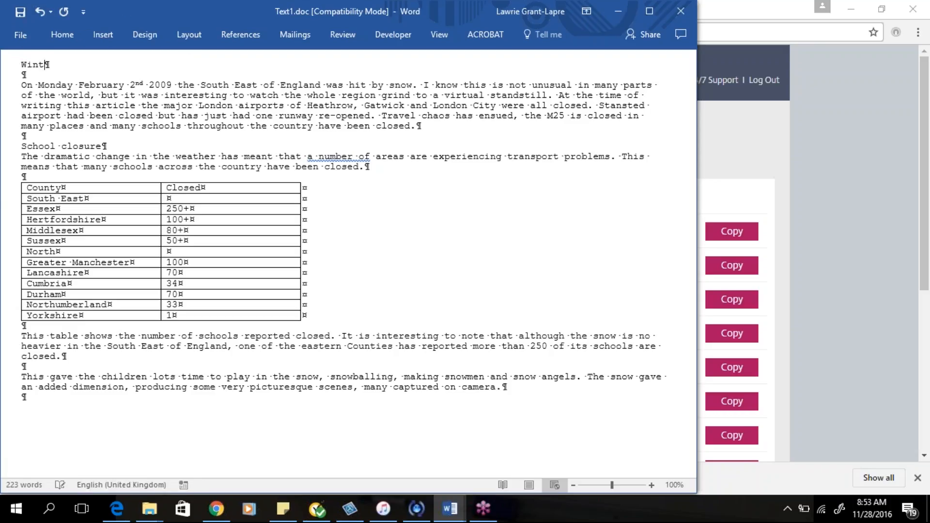
pyautogui.write('er weather forces ')
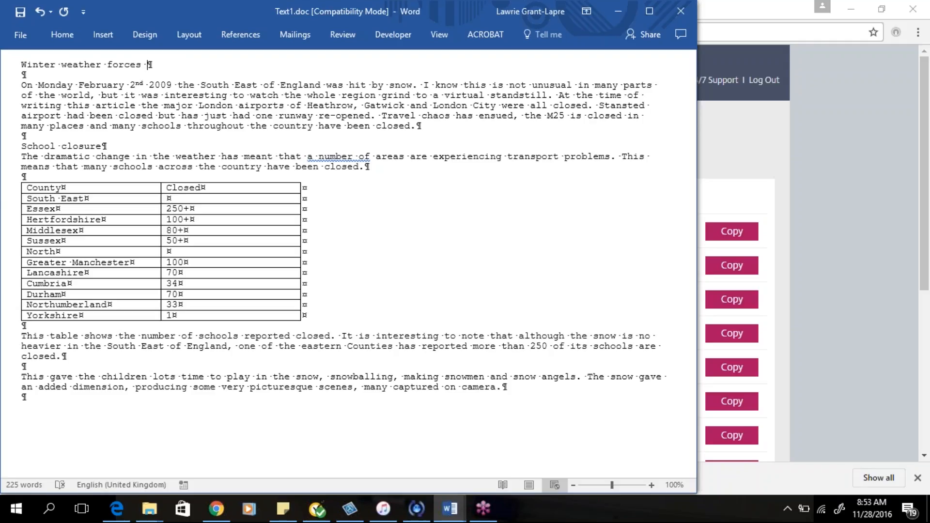
pyautogui.write('schools to close')
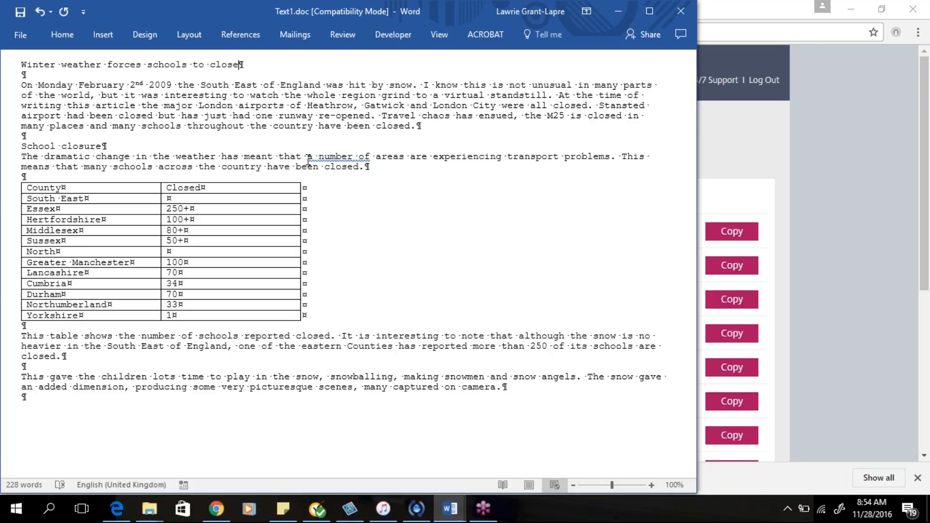
# - Save a copy of the document in the Downloads folder as Ch_10_Task_10a, keeping the Word 97-2003 format
pyautogui.click(17, 37)
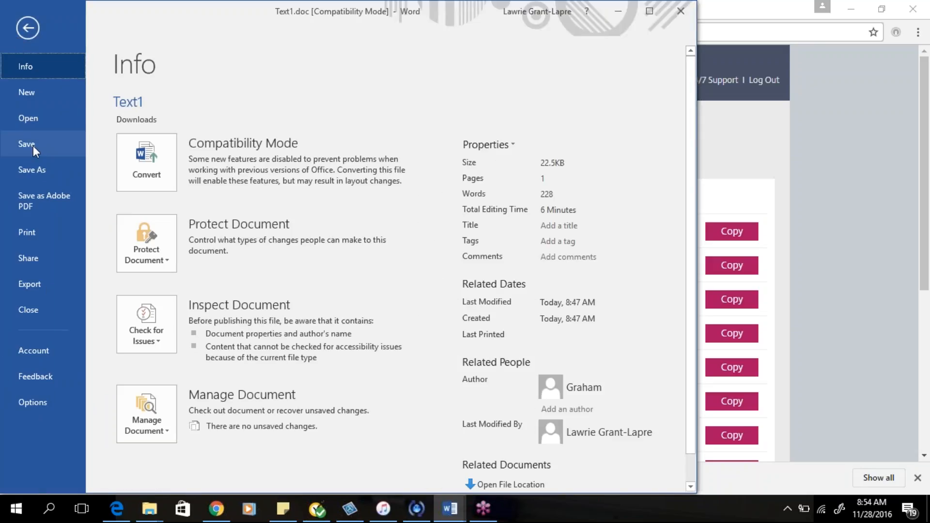
pyautogui.click(31, 166)
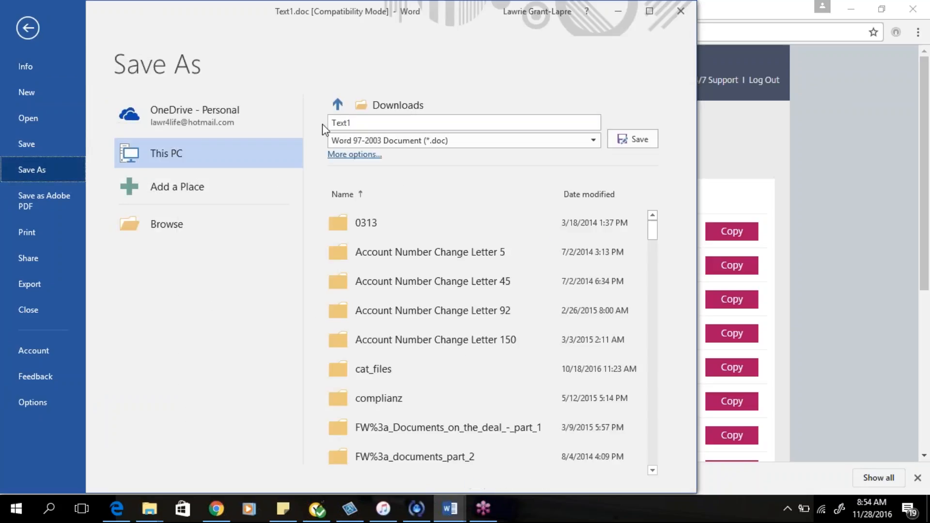
pyautogui.doubleClick(350, 123)
pyautogui.write('Ch_10')
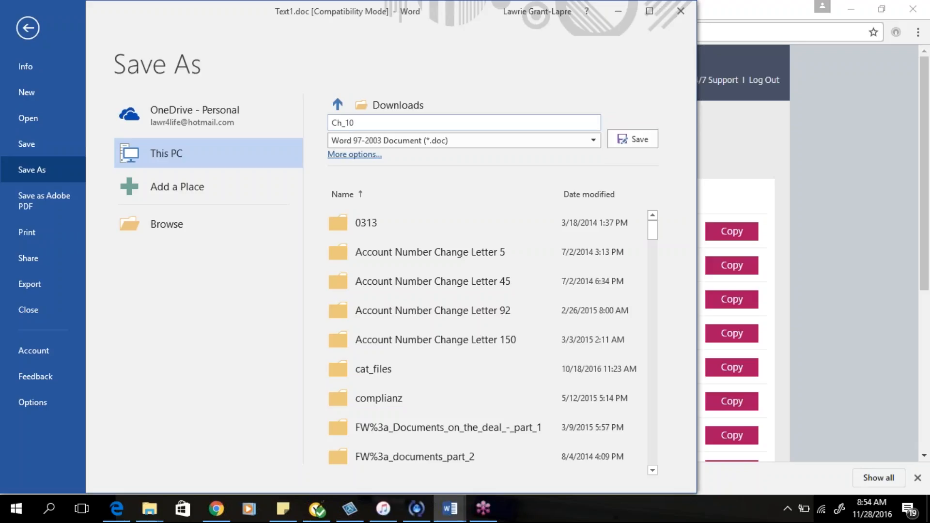
pyautogui.write('_Task_10a')
pyautogui.click(632, 141)
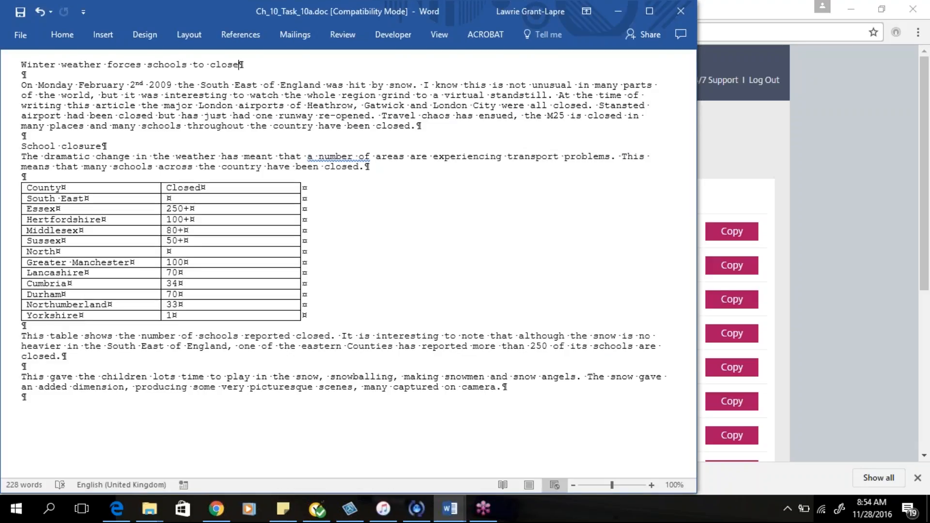